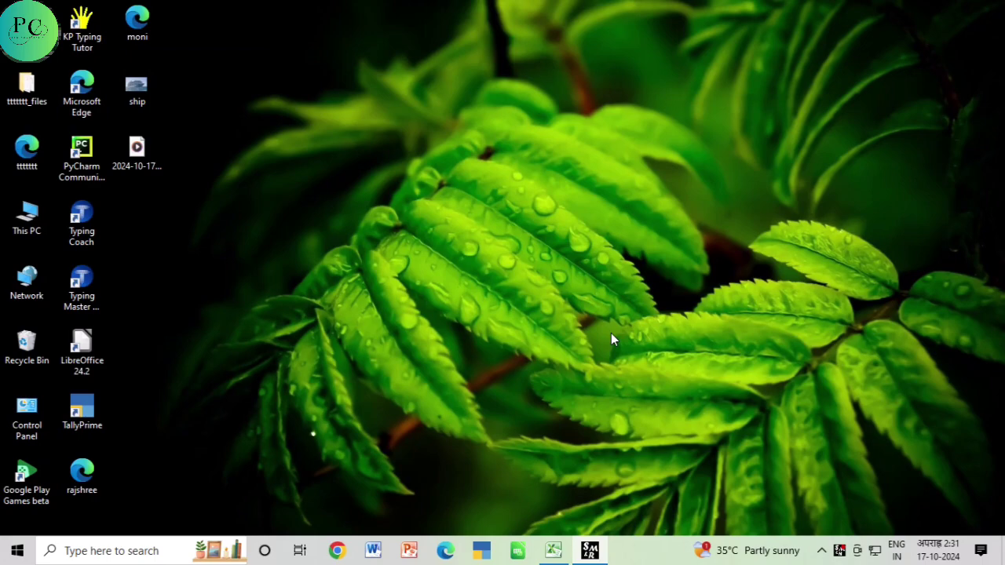
Switch to the Excel workbook and examine the loan table's headings and the finance function list
{"action": "left_click", "coordinate": [554, 551]}
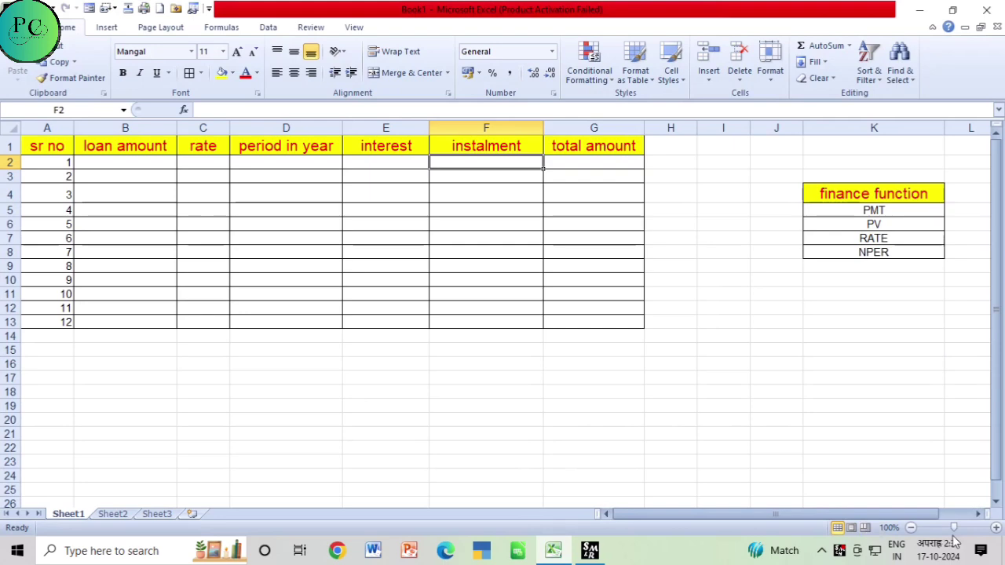
{"action": "left_click_drag", "start_coordinate": [954, 528], "coordinate": [964, 532]}
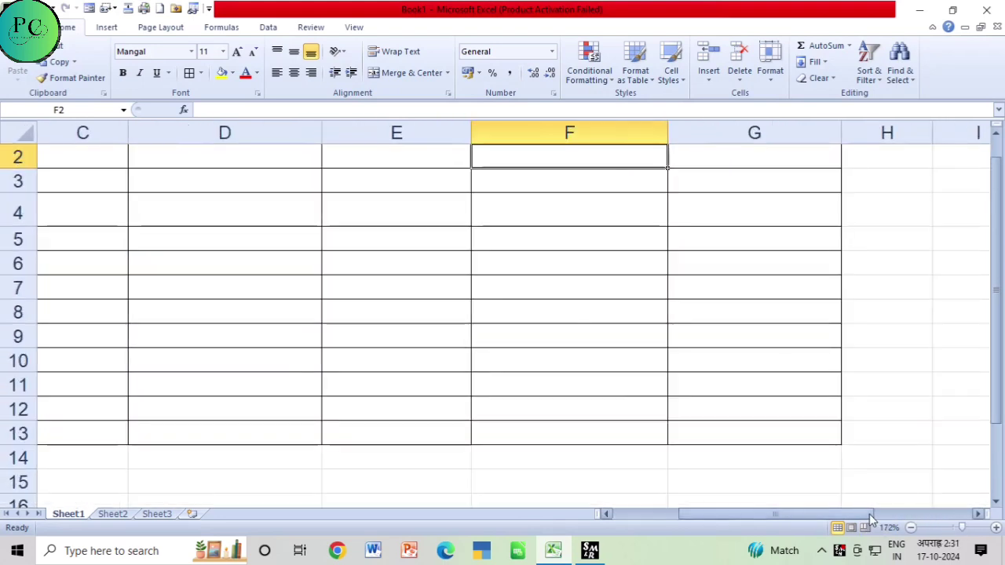
{"action": "left_click_drag", "start_coordinate": [868, 516], "coordinate": [966, 516]}
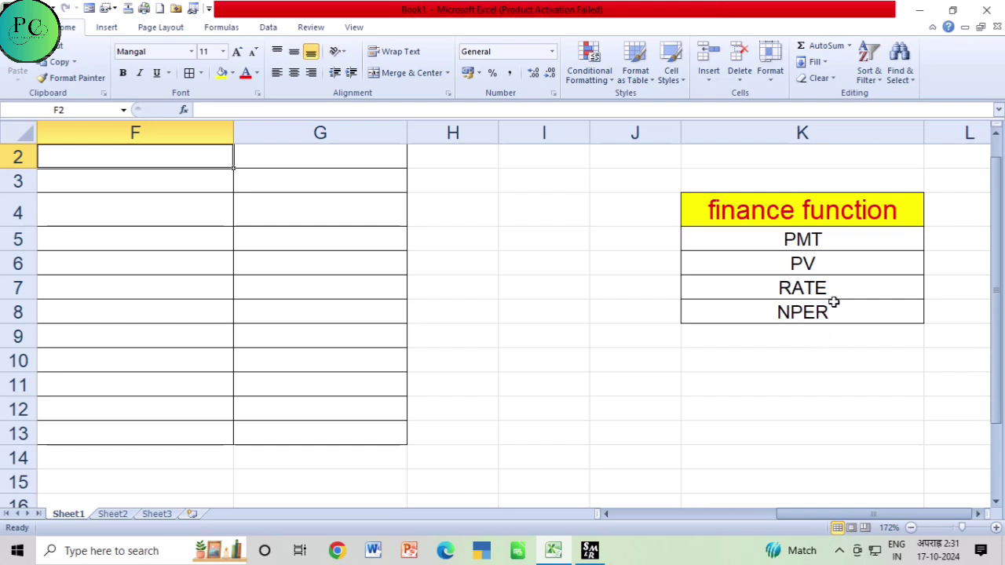
{"action": "left_click_drag", "start_coordinate": [806, 513], "coordinate": [633, 512]}
{"action": "scroll", "coordinate": [348, 375], "scroll_direction": "up", "scroll_amount": 1}
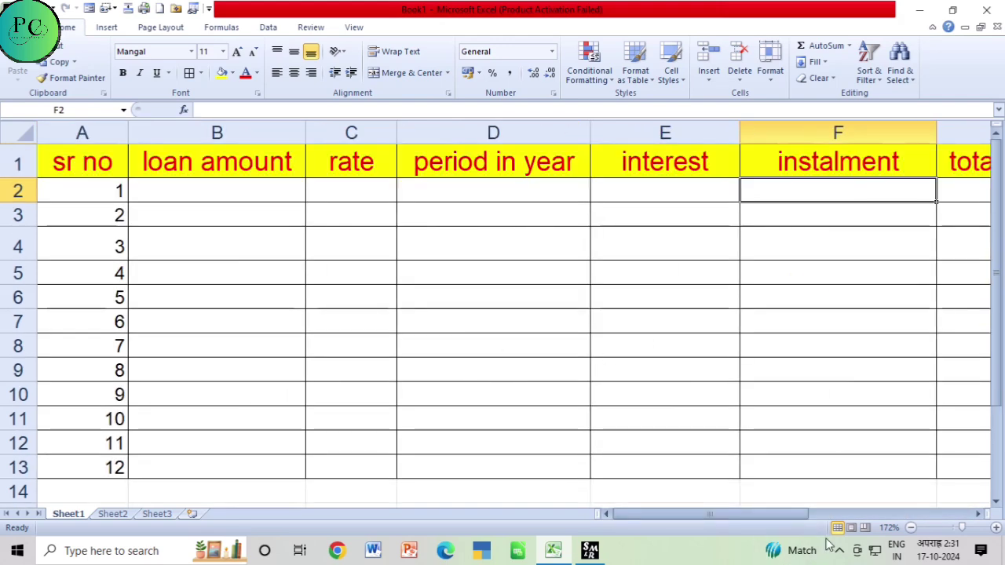
{"action": "left_click", "coordinate": [911, 528]}
{"action": "left_click", "coordinate": [911, 528]}
{"action": "left_click", "coordinate": [911, 528]}
{"action": "left_click", "coordinate": [911, 528]}
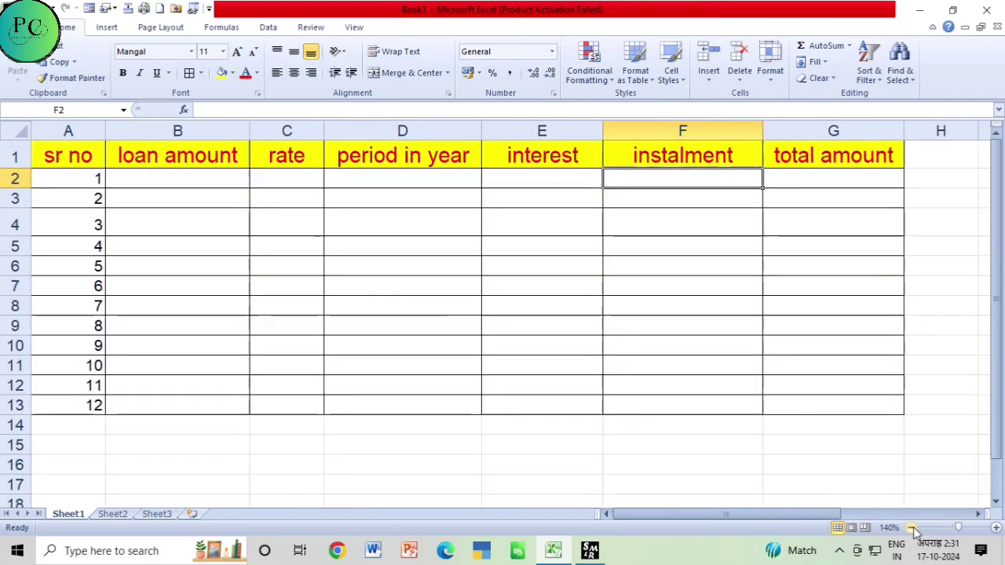
{"action": "left_click", "coordinate": [911, 528]}
{"action": "left_click", "coordinate": [911, 527]}
{"action": "left_click", "coordinate": [911, 528]}
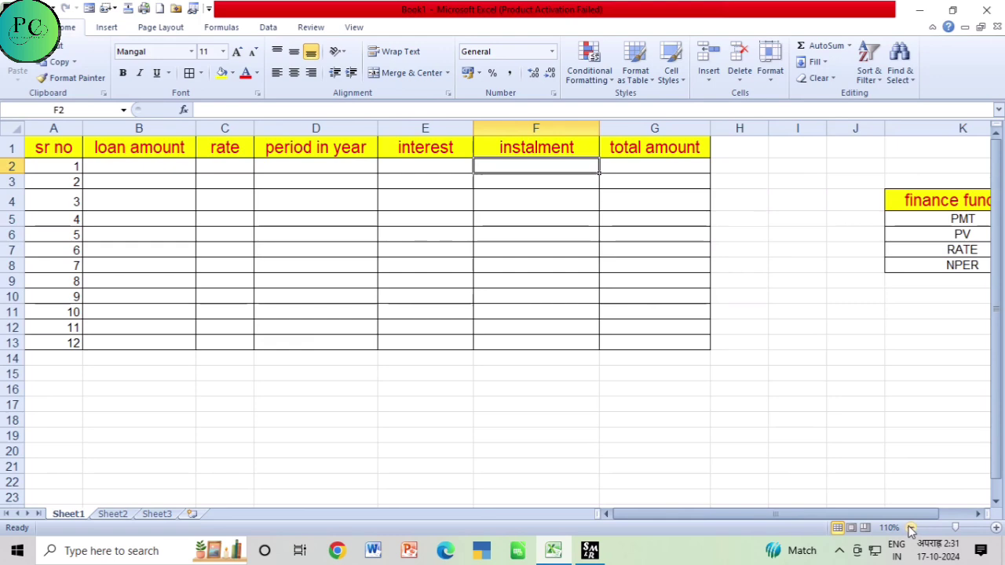
Delete the two empty columns I and J between the loan table and the finance function list
{"action": "left_click_drag", "start_coordinate": [802, 125], "coordinate": [840, 125]}
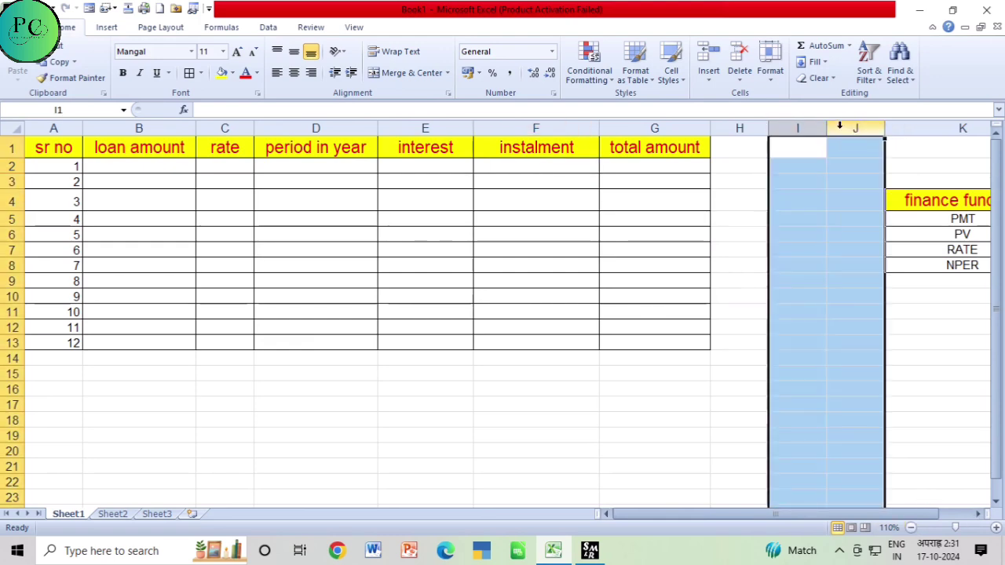
{"action": "right_click", "coordinate": [841, 127]}
{"action": "left_click", "coordinate": [888, 227]}
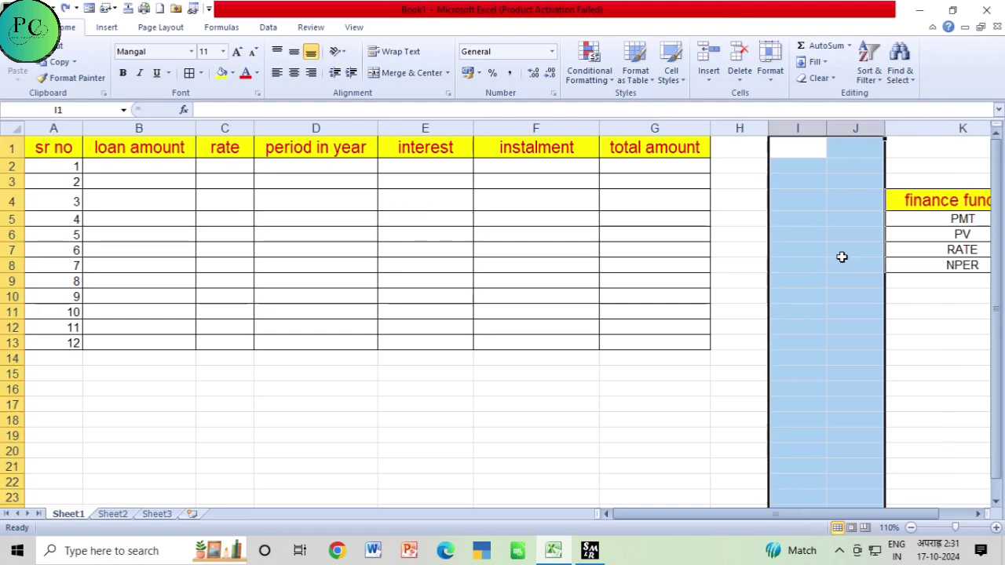
{"action": "right_click", "coordinate": [813, 139]}
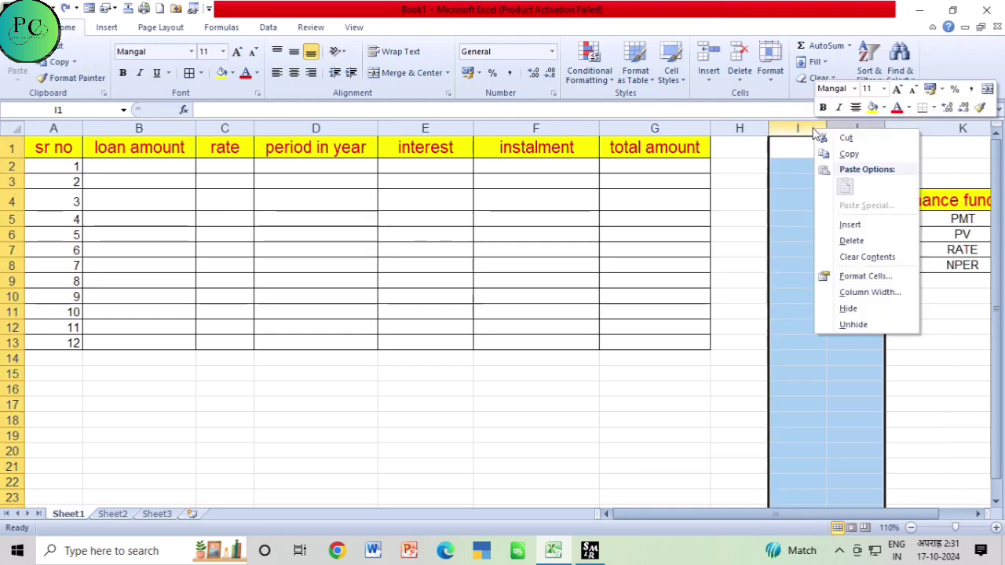
{"action": "left_click", "coordinate": [850, 239]}
{"action": "left_click", "coordinate": [639, 332]}
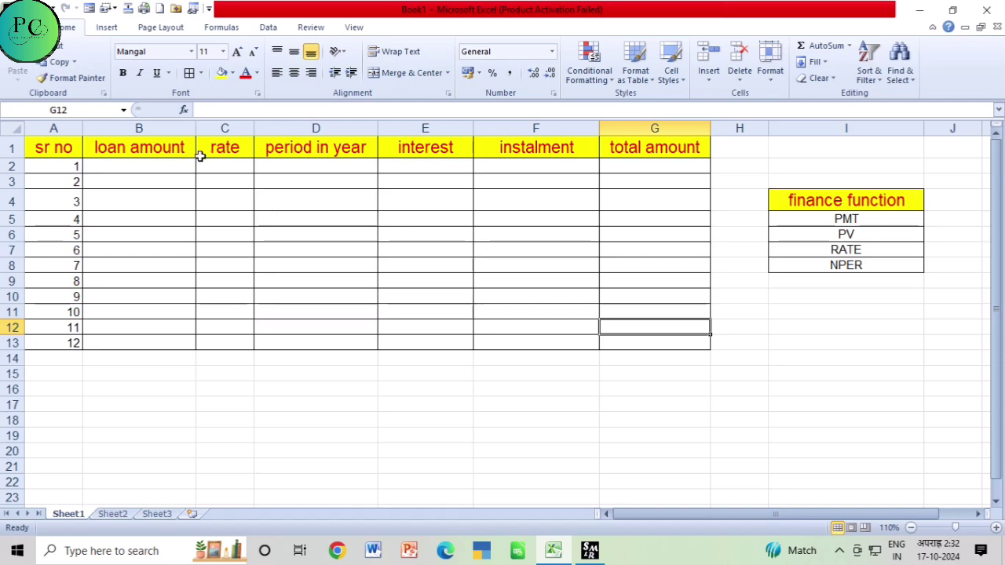
Review the loan table's columns from loan amount to instalment, along with the finance function list
{"action": "left_click", "coordinate": [156, 167]}
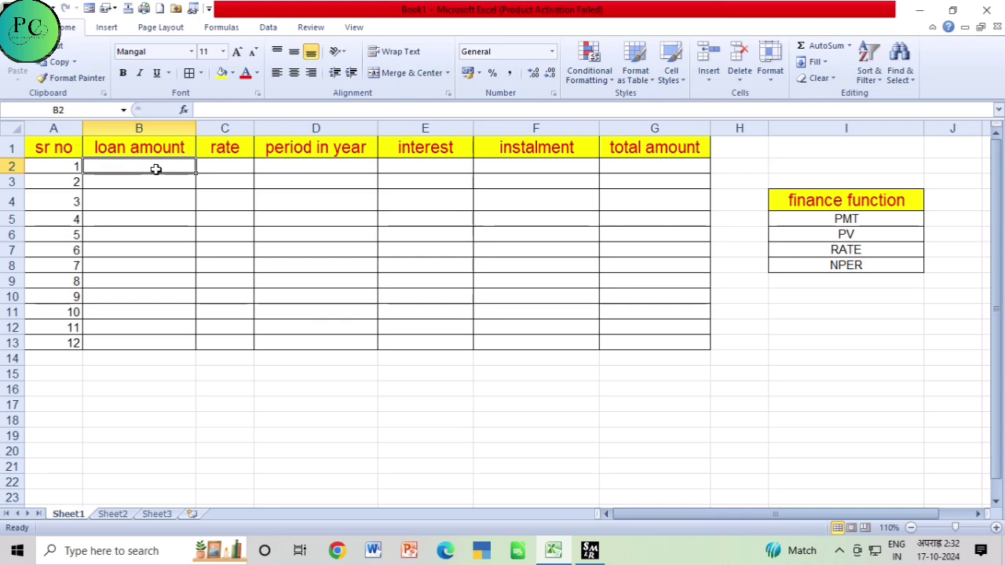
{"action": "key", "text": "Right"}
{"action": "key", "text": "Right"}
{"action": "key", "text": "Right"}
{"action": "key", "text": "Right"}
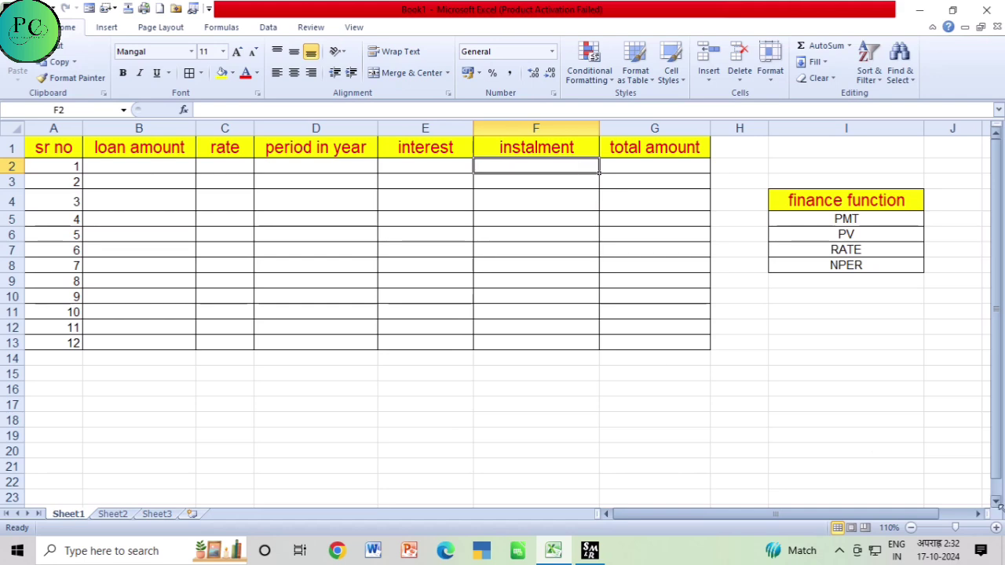
{"action": "left_click", "coordinate": [996, 528]}
{"action": "left_click", "coordinate": [996, 528]}
{"action": "left_click", "coordinate": [996, 528]}
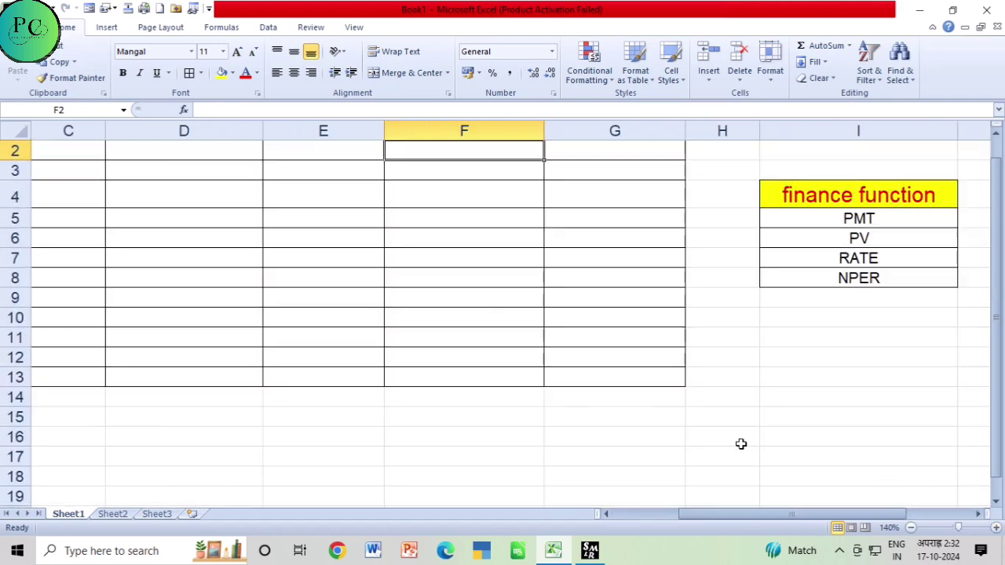
{"action": "scroll", "coordinate": [740, 445], "scroll_direction": "up", "scroll_amount": 1}
{"action": "left_click_drag", "start_coordinate": [781, 514], "coordinate": [714, 514]}
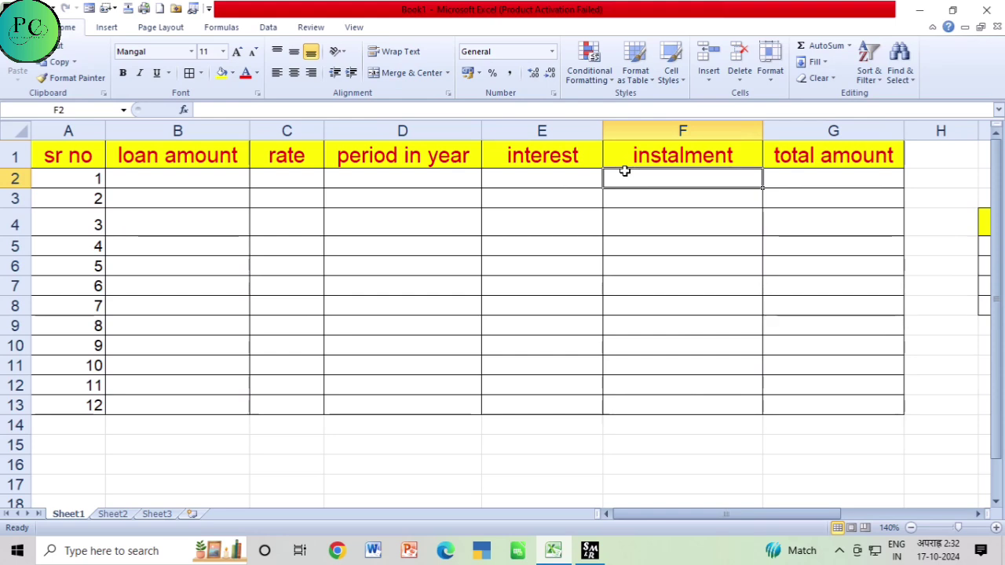
Enter a loan amount of 100000 in cell B2 for the first record
{"action": "key", "text": "Left"}
{"action": "key", "text": "Left"}
{"action": "key", "text": "Left"}
{"action": "key", "text": "Left"}
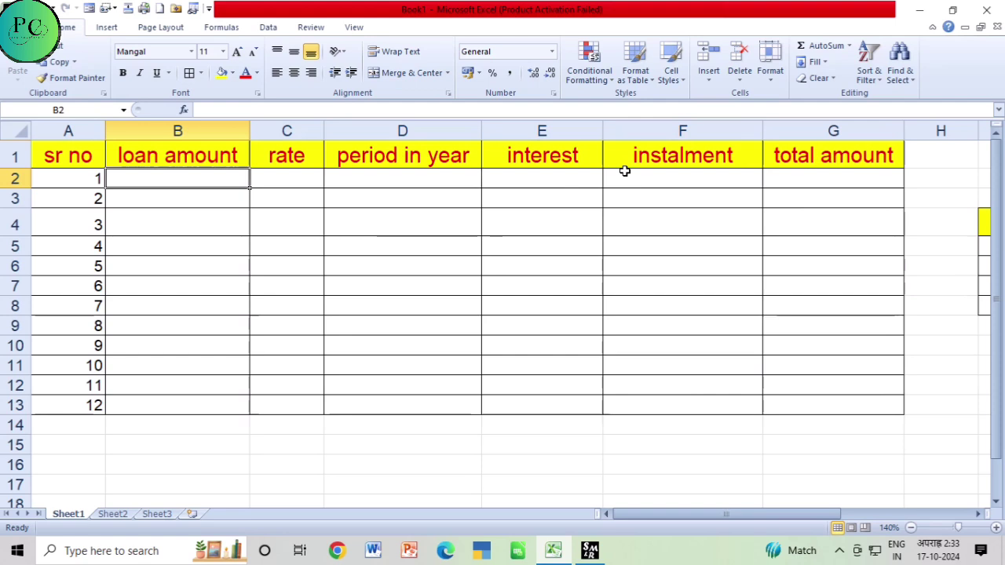
{"action": "type", "text": "100000"}
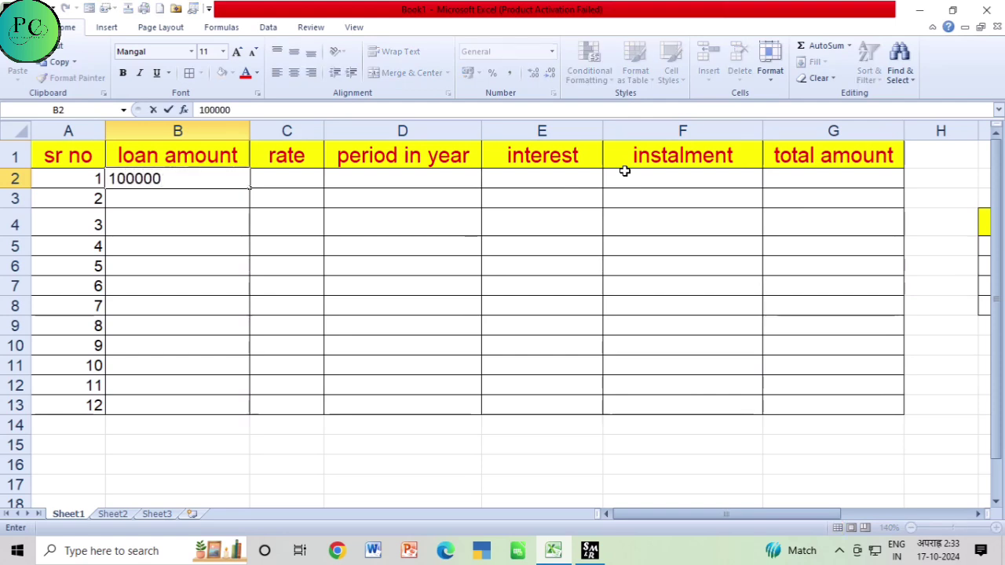
{"action": "key", "text": "Right"}
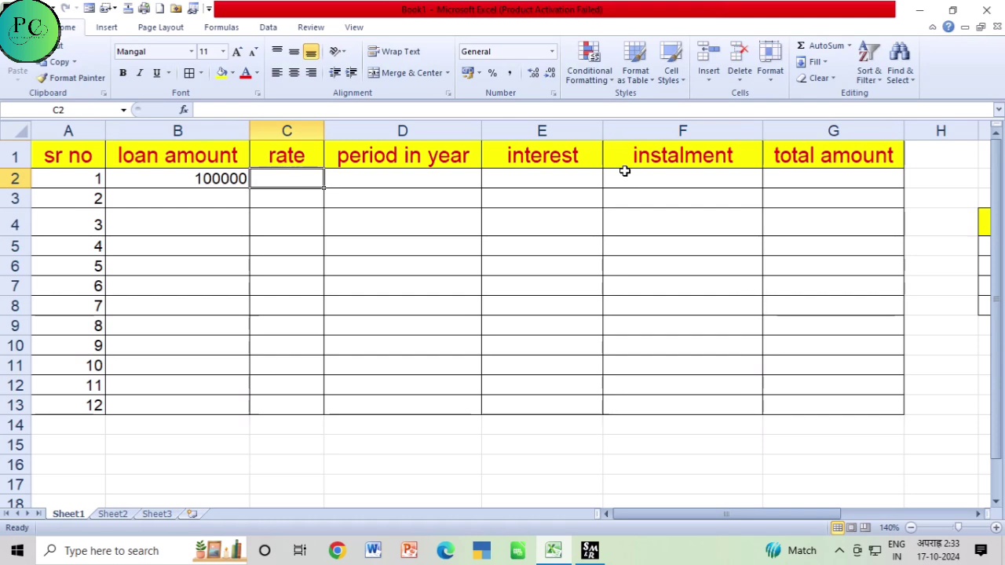
Enter a rate of 2% in C2 and a period of 3 years in D2
{"action": "type", "text": "2"}
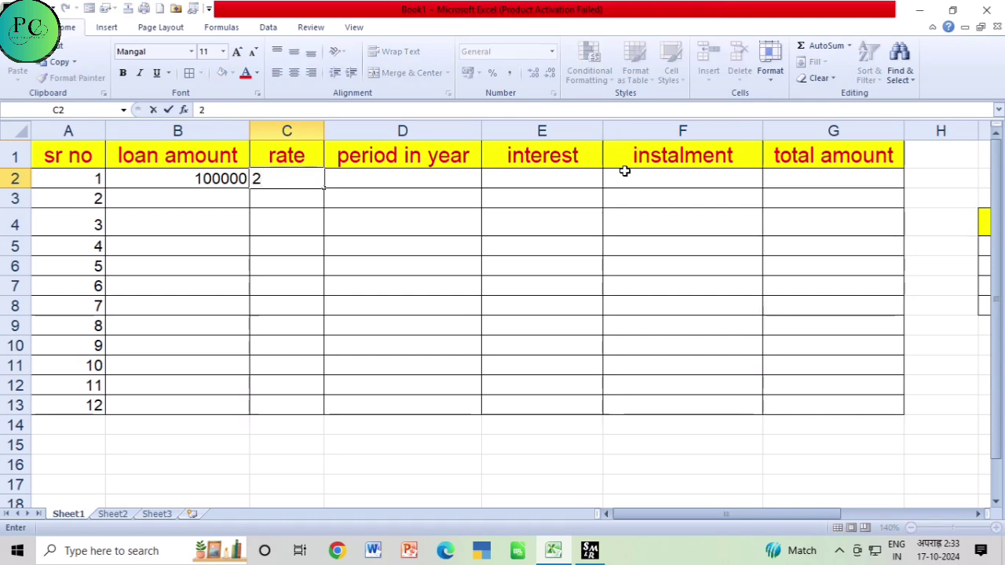
{"action": "type", "text": "%"}
{"action": "key", "text": "Return"}
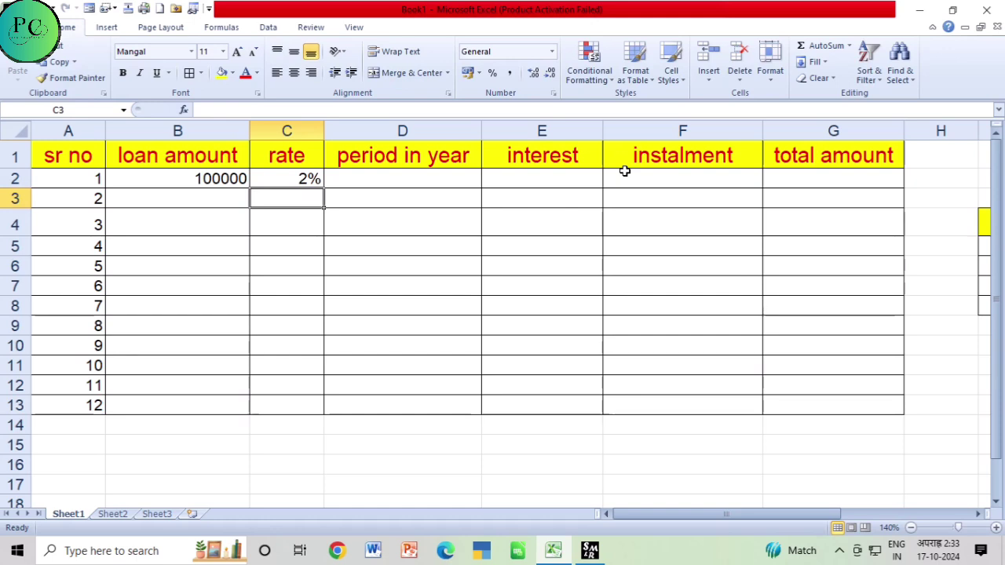
{"action": "key", "text": "Up"}
{"action": "key", "text": "Right"}
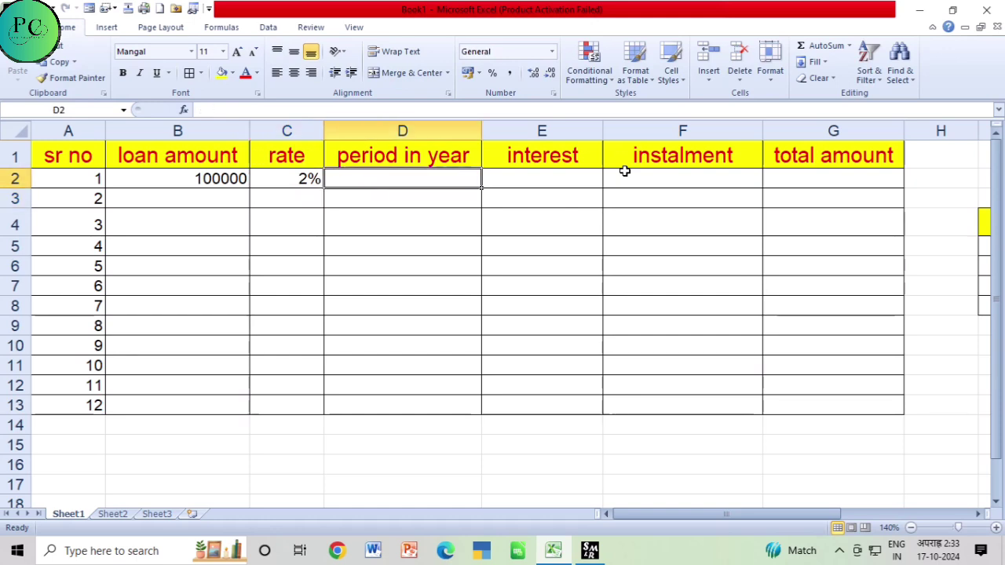
{"action": "type", "text": "3"}
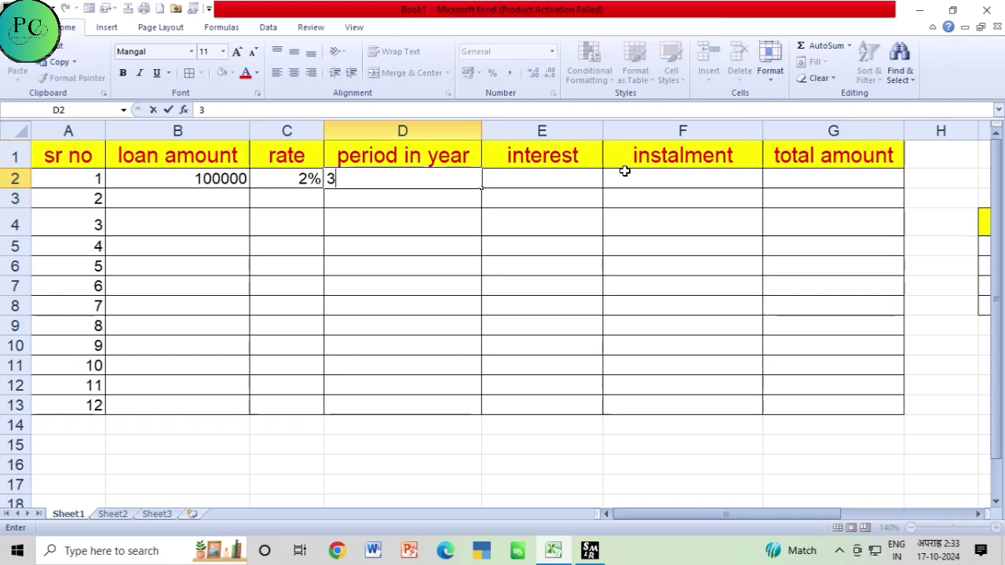
{"action": "key", "text": "Right"}
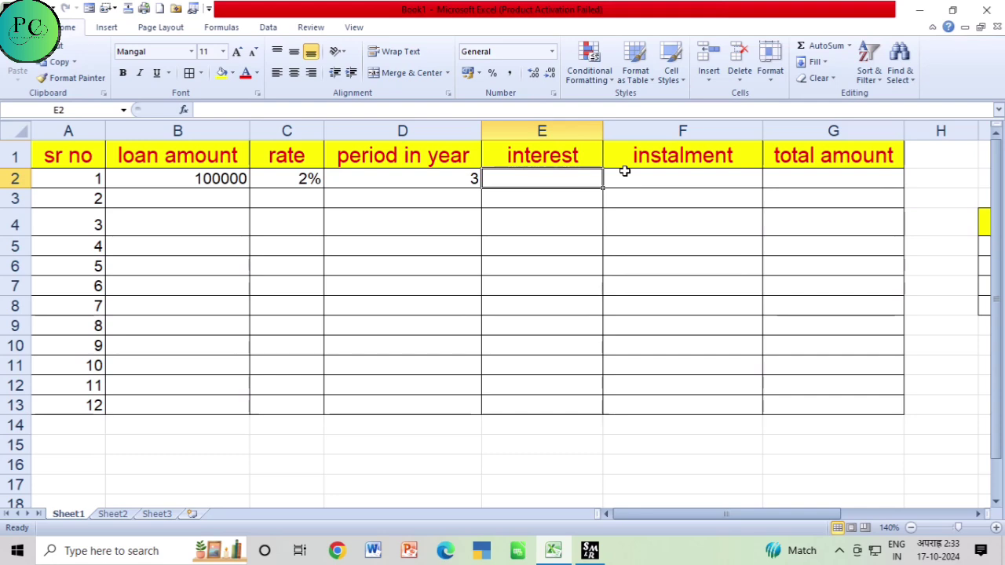
Calculate the first loan's interest in E2 with the formula =B2*C2*D2
{"action": "type", "text": "="}
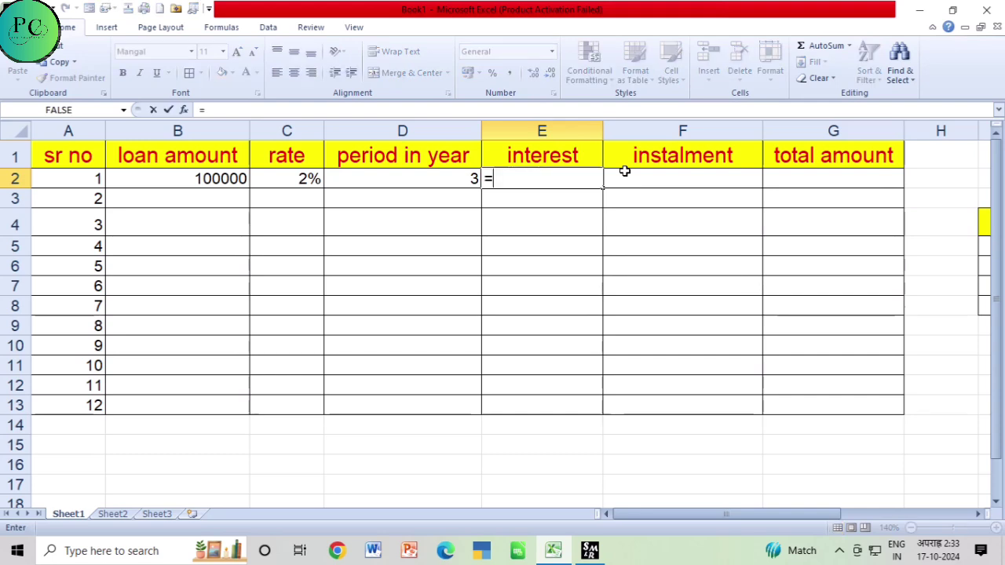
{"action": "key", "text": "Left"}
{"action": "key", "text": "Left"}
{"action": "key", "text": "Left"}
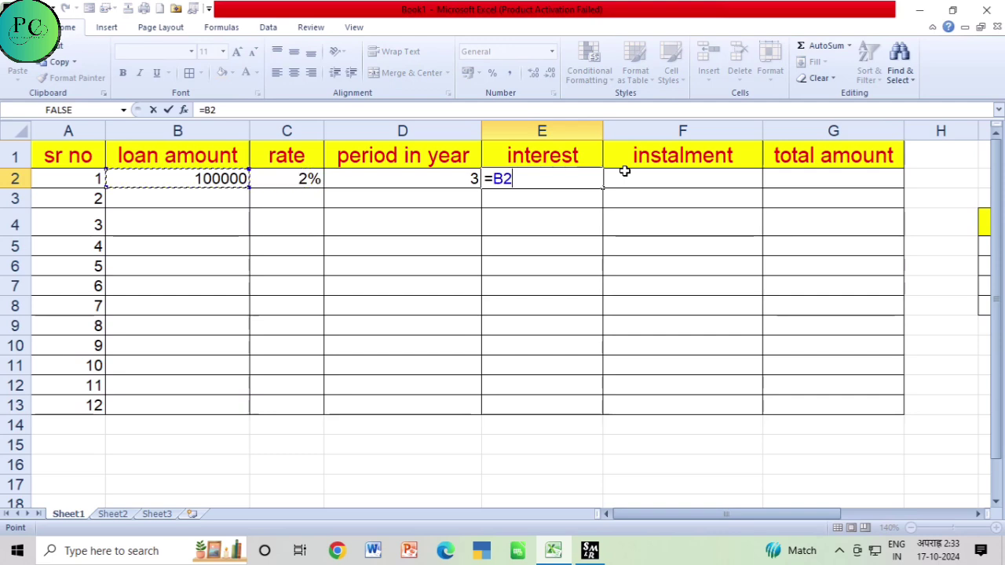
{"action": "type", "text": "*"}
{"action": "key", "text": "Left"}
{"action": "key", "text": "Left"}
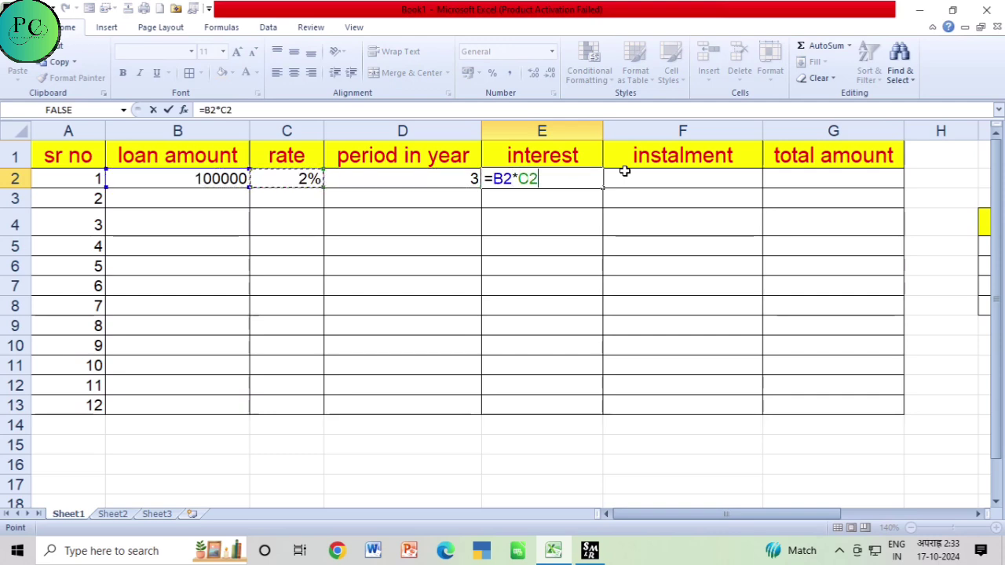
{"action": "type", "text": "*"}
{"action": "key", "text": "Left"}
{"action": "key", "text": "Return"}
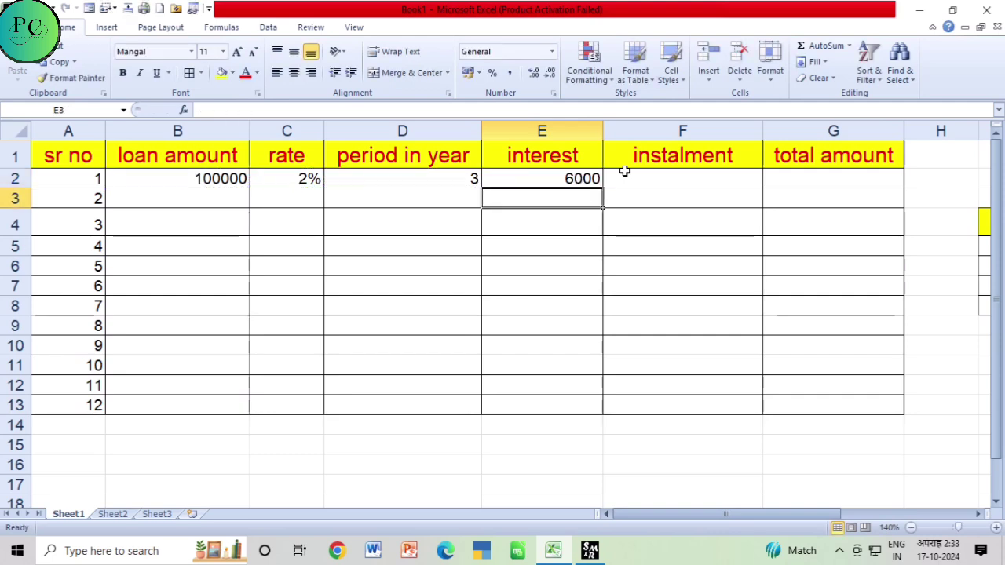
{"action": "key", "text": "Up"}
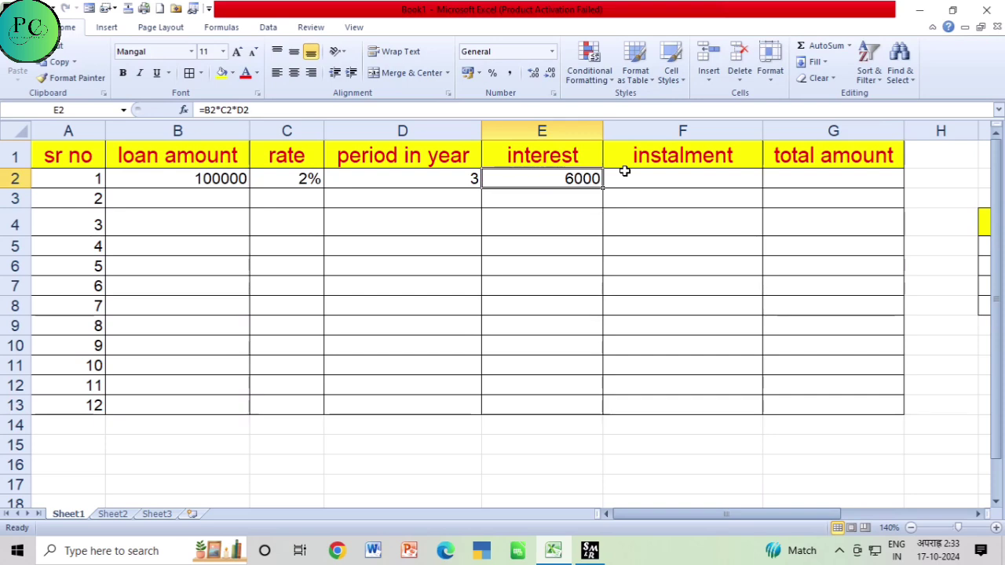
{"action": "left_click", "coordinate": [625, 171]}
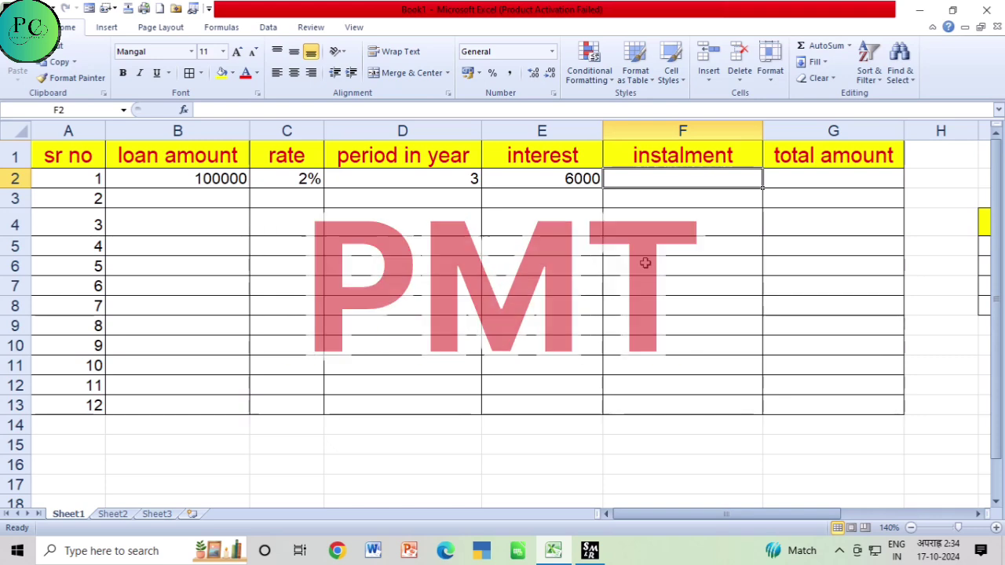
{"action": "type", "text": "="}
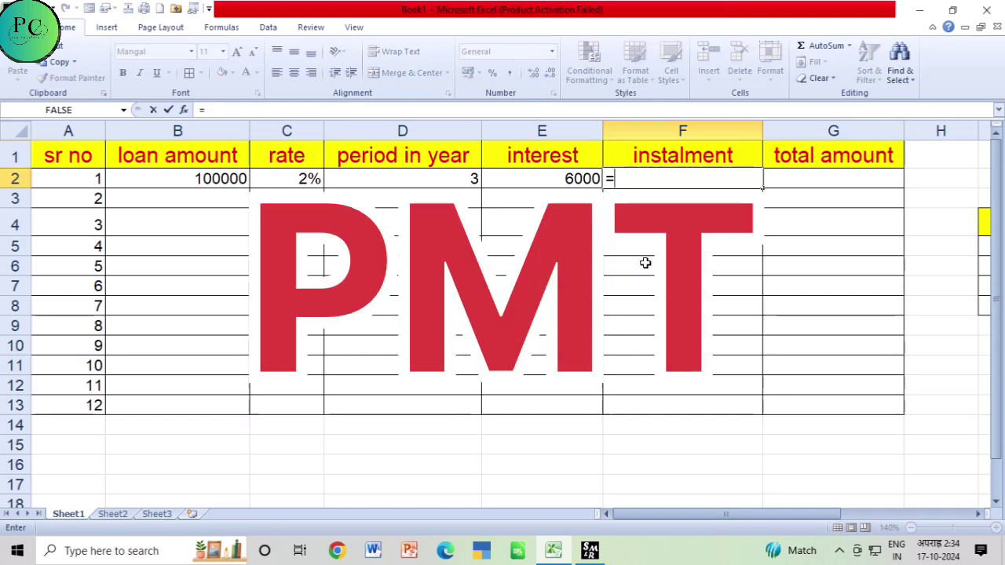
{"action": "type", "text": "PMT"}
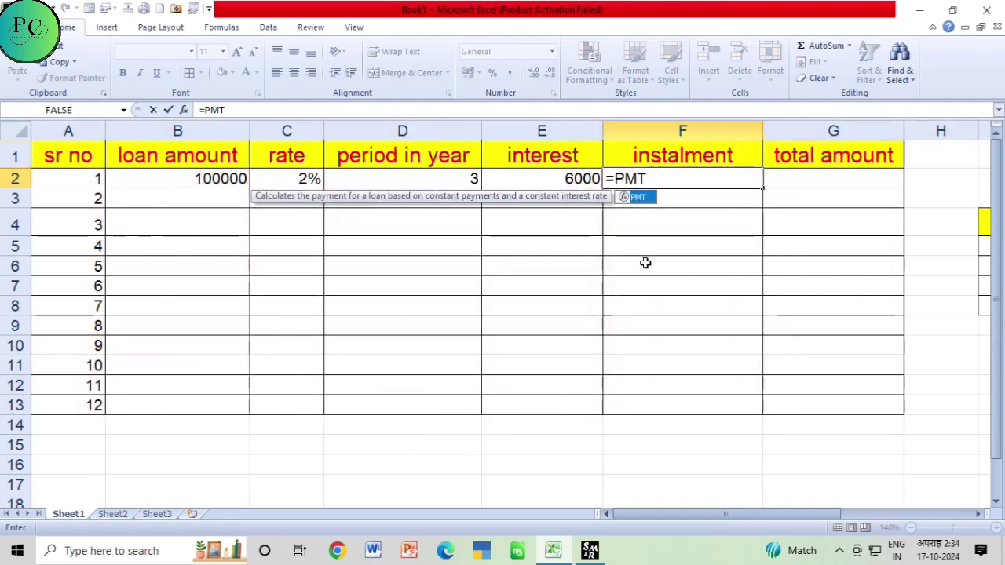
{"action": "type", "text": "("}
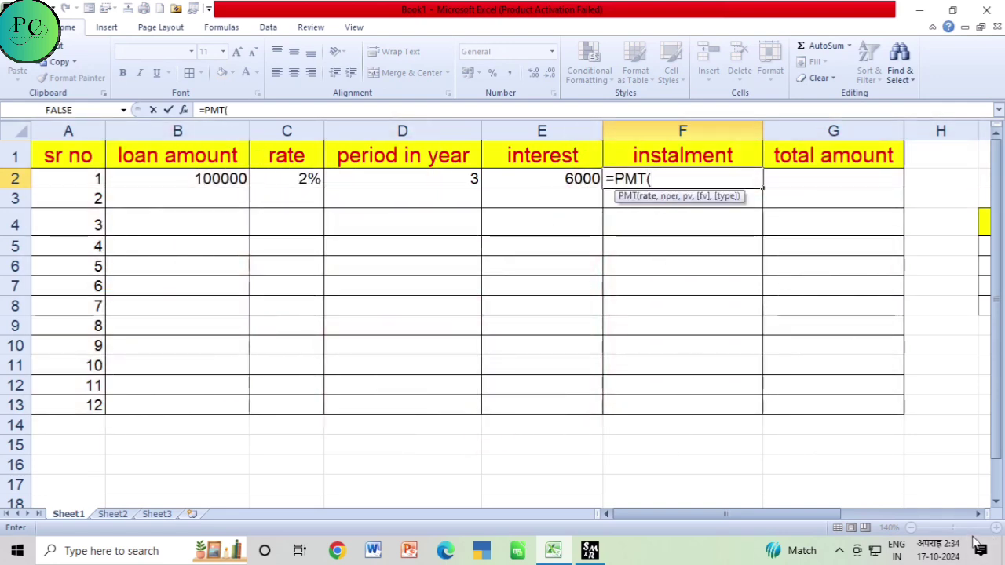
{"action": "key", "text": "BackSpace"}
{"action": "key", "text": "Escape"}
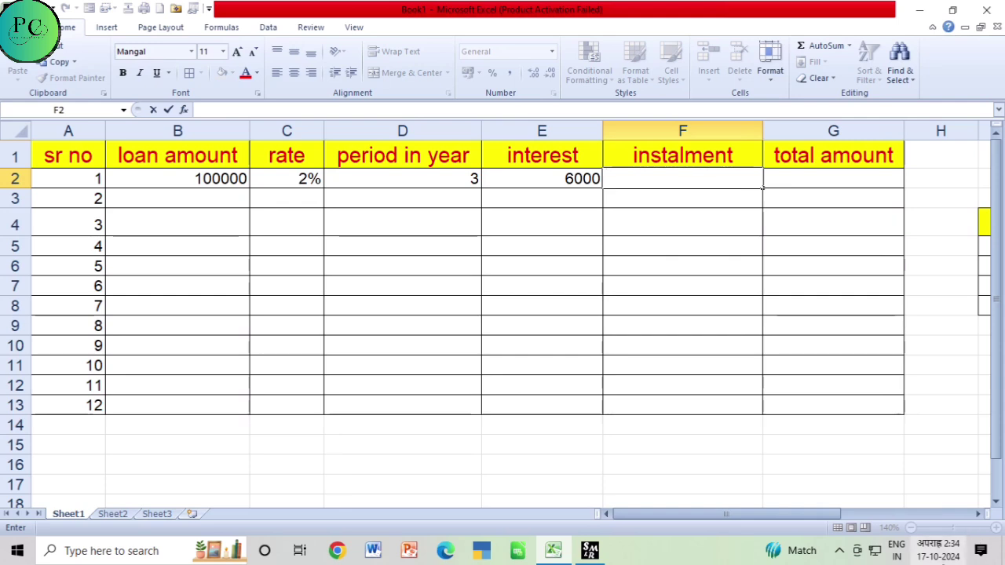
{"action": "left_click", "coordinate": [683, 308]}
Calculate the first loan's monthly instalment in F2 with the formula =PMT(C2/12,D2*12,B2)
{"action": "left_click", "coordinate": [996, 528]}
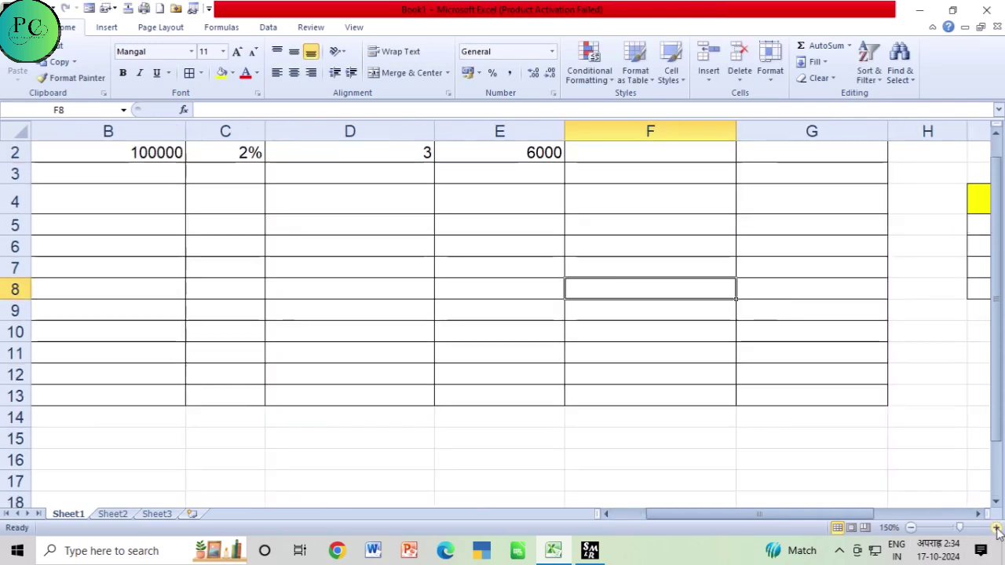
{"action": "left_click", "coordinate": [996, 528]}
{"action": "scroll", "coordinate": [531, 363], "scroll_direction": "up", "scroll_amount": 1}
{"action": "left_click", "coordinate": [669, 188]}
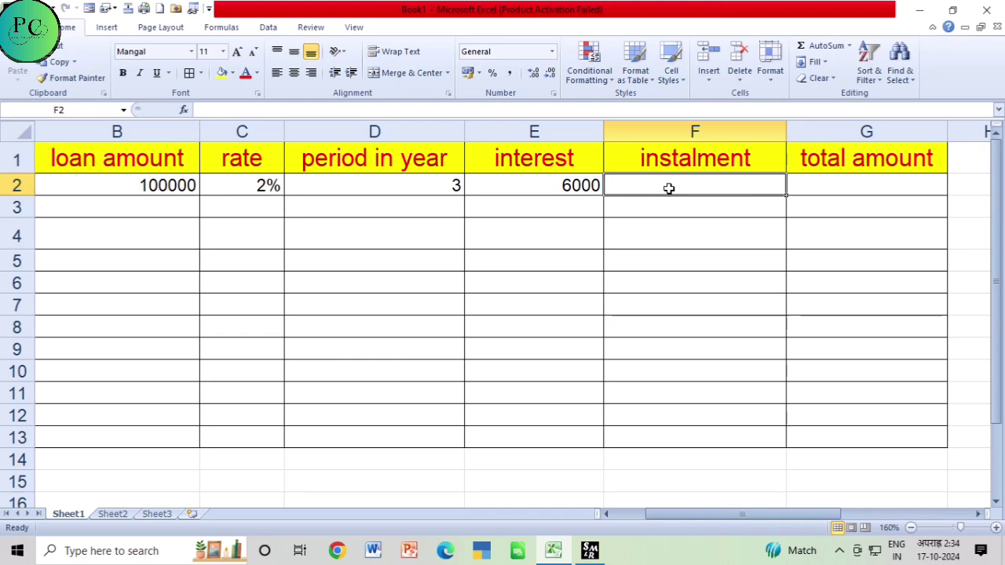
{"action": "type", "text": "="}
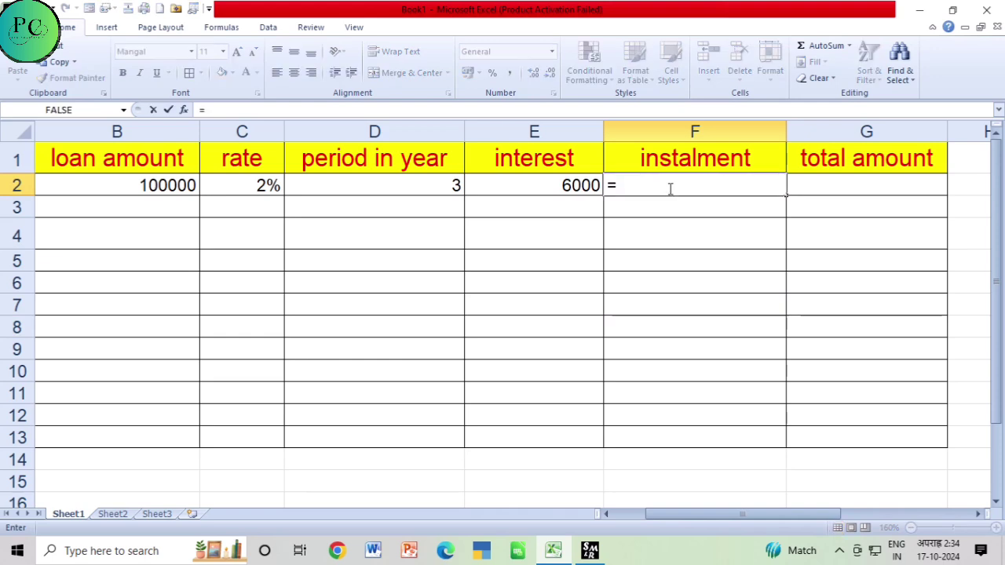
{"action": "type", "text": "PMT"}
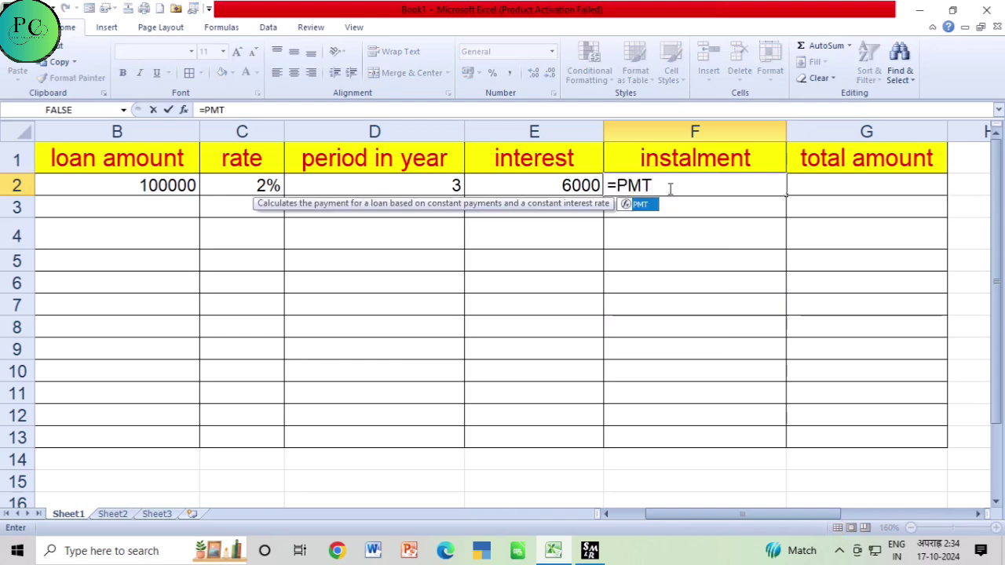
{"action": "type", "text": "("}
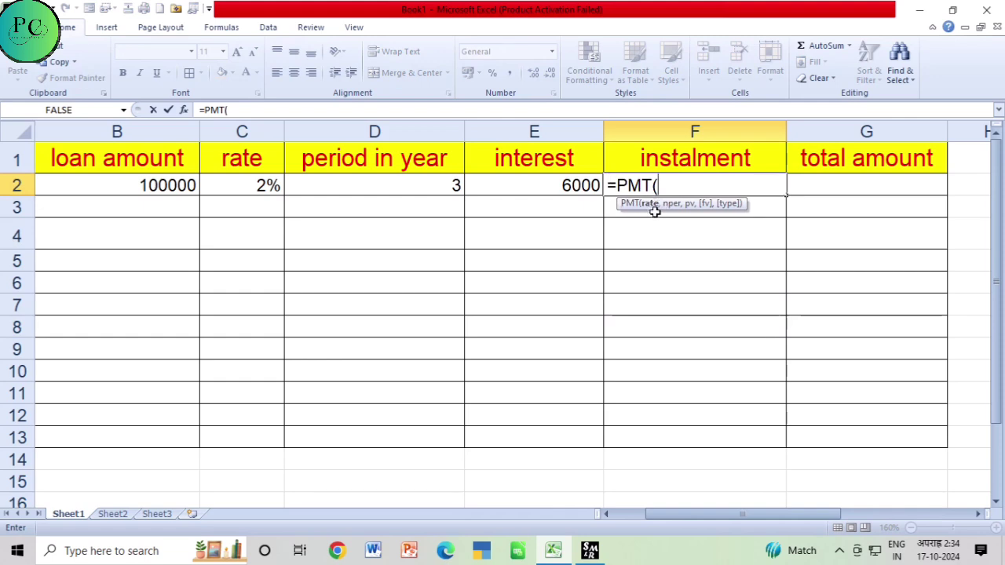
{"action": "left_click", "coordinate": [240, 188]}
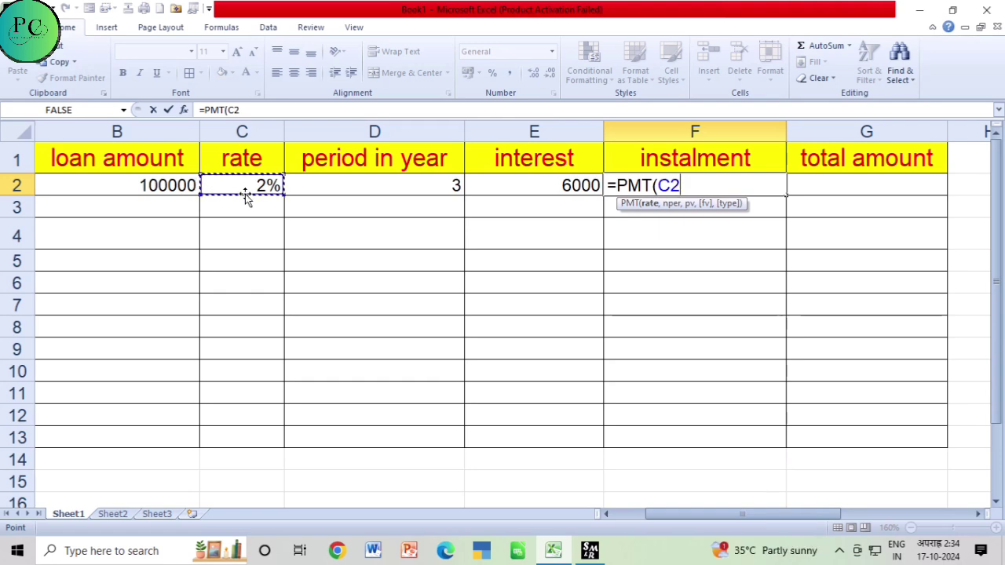
{"action": "type", "text": "/12"}
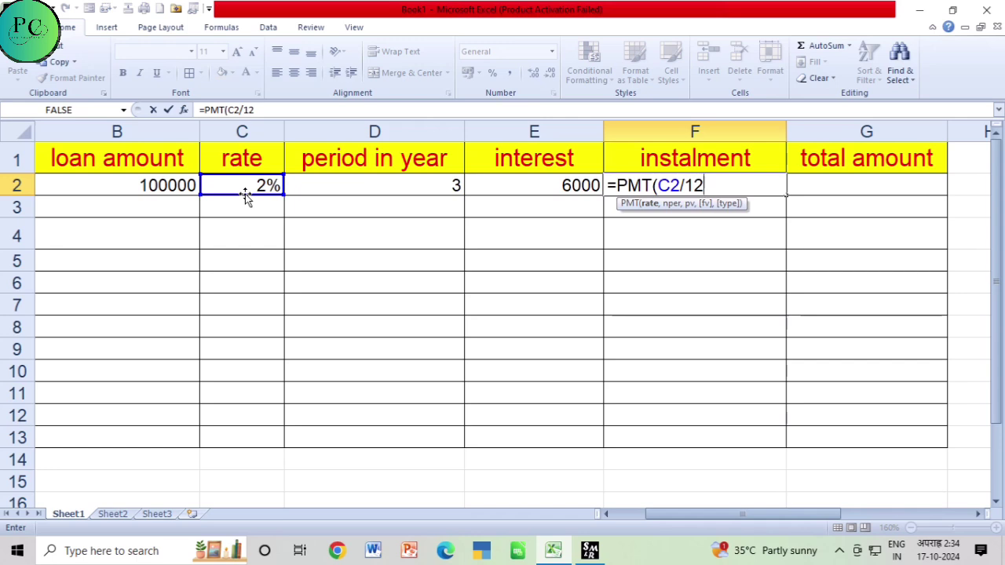
{"action": "type", "text": ","}
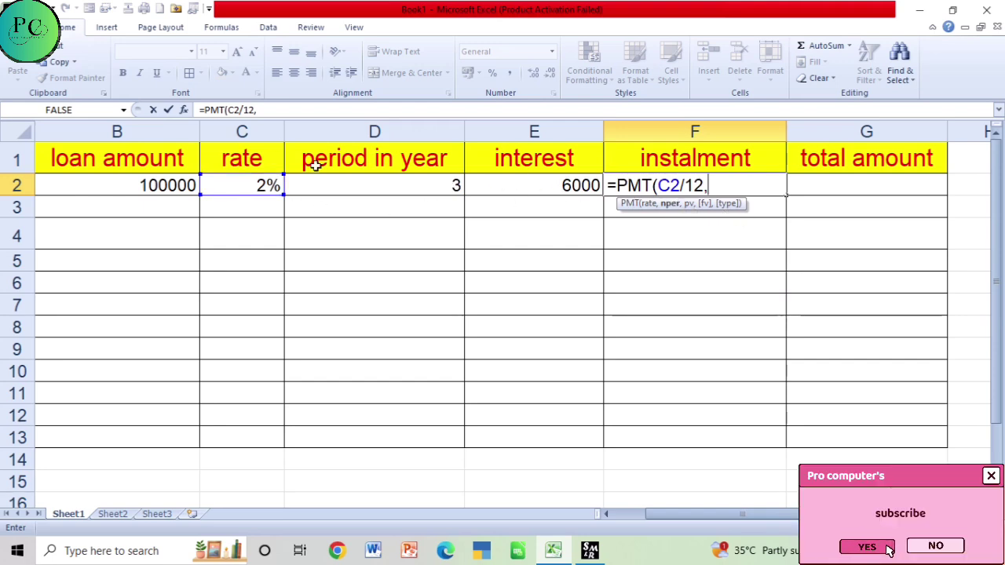
{"action": "left_click", "coordinate": [374, 184]}
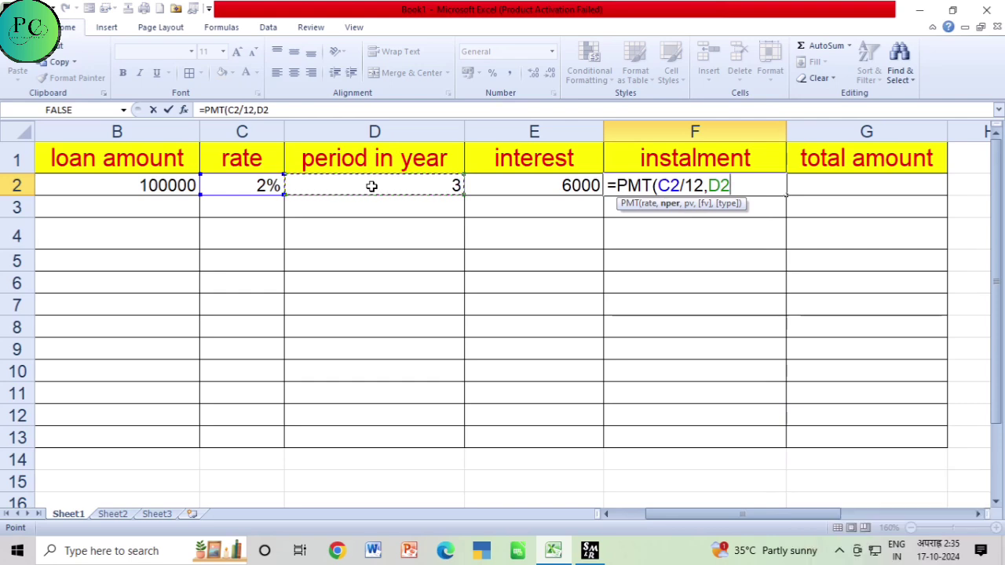
{"action": "type", "text": "*12,"}
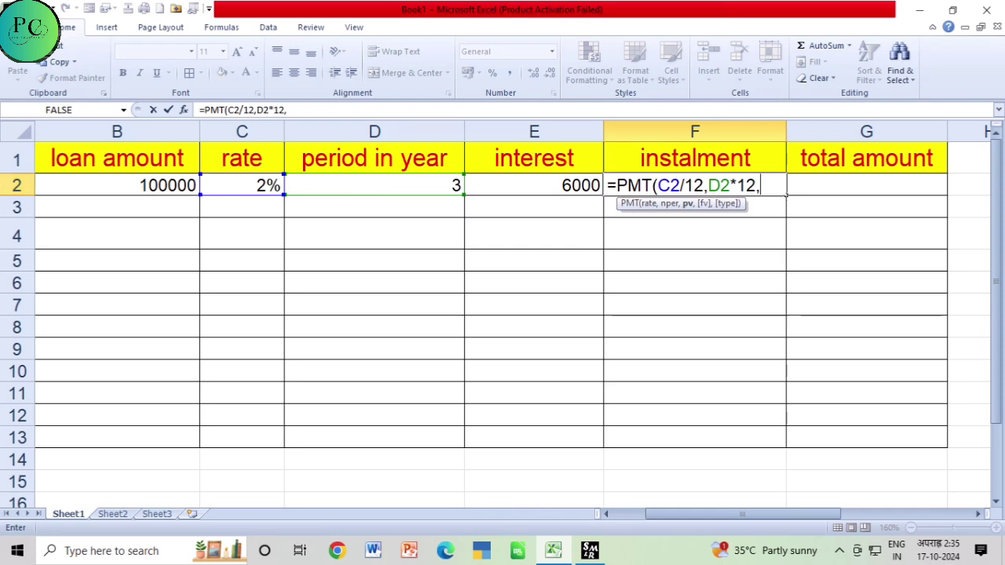
{"action": "left_click", "coordinate": [180, 185]}
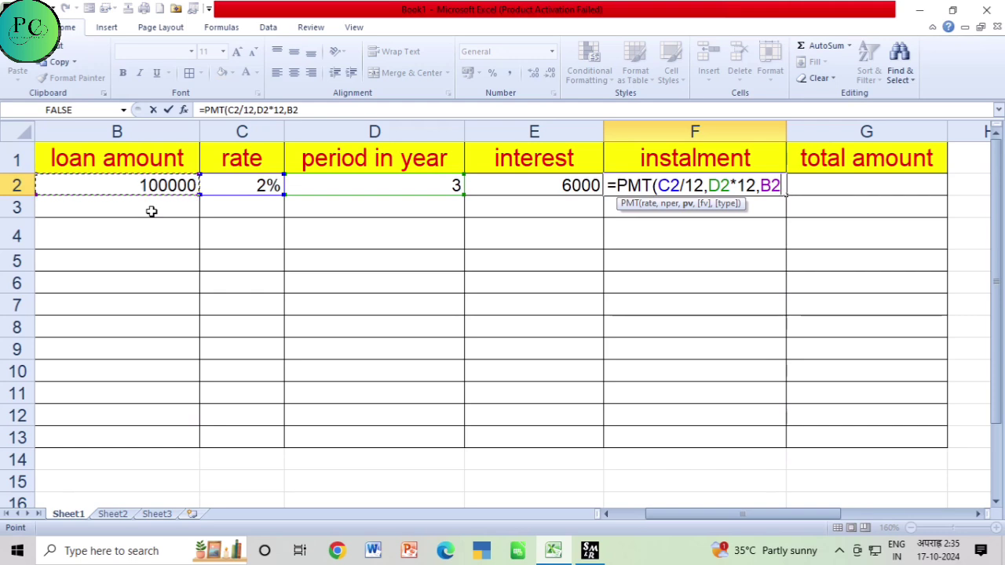
{"action": "type", "text": ")"}
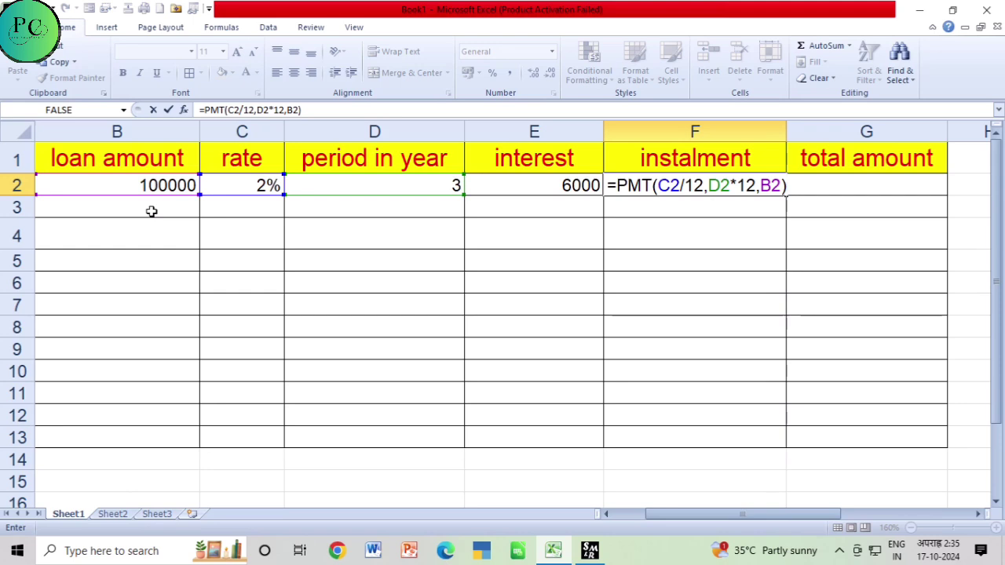
{"action": "key", "text": "Return"}
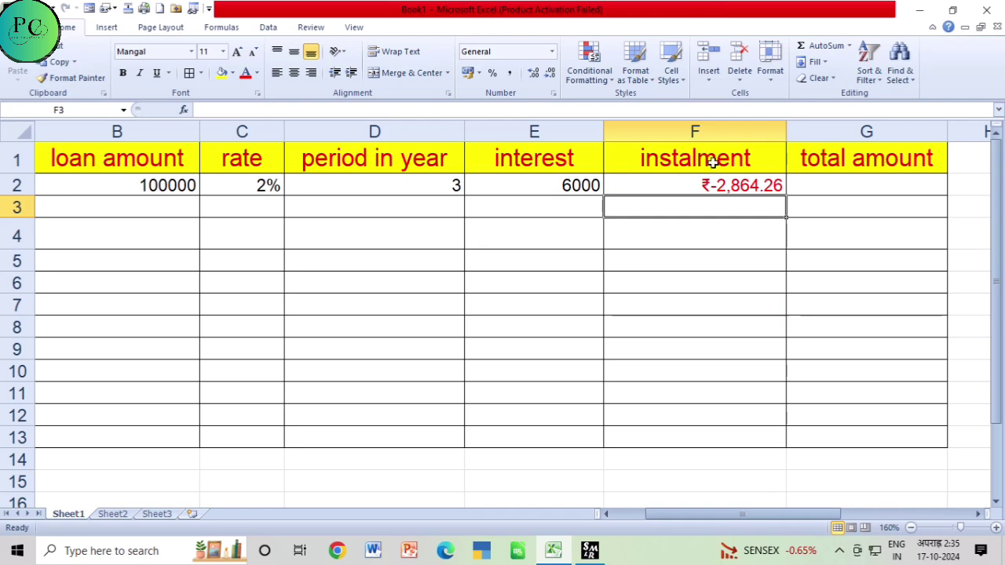
Put a minus sign before PMT in the F2 instalment formula, making it =-PMT(C2/12,D2*12,B2)
{"action": "left_click", "coordinate": [730, 186]}
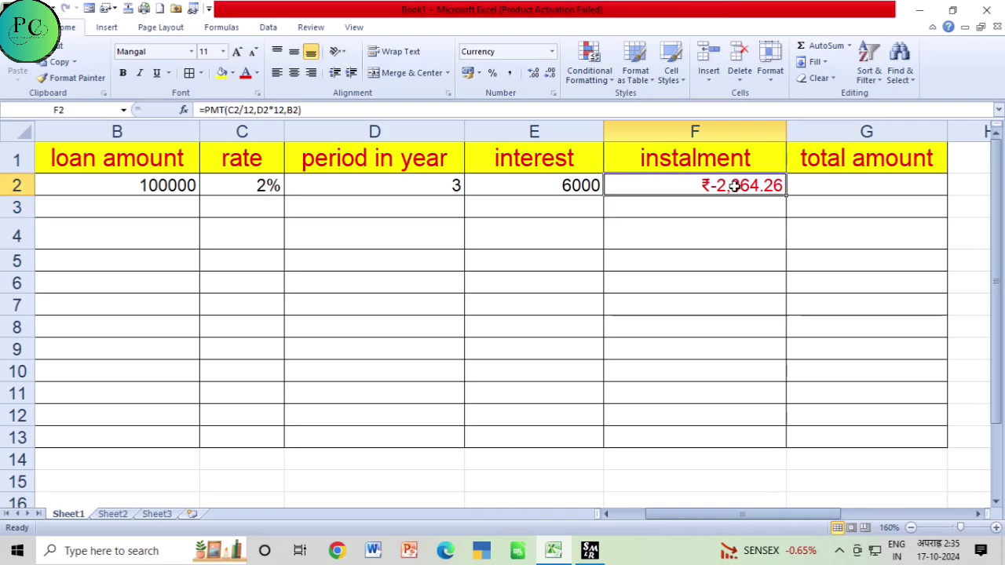
{"action": "double_click", "coordinate": [735, 185]}
{"action": "left_click", "coordinate": [617, 185]}
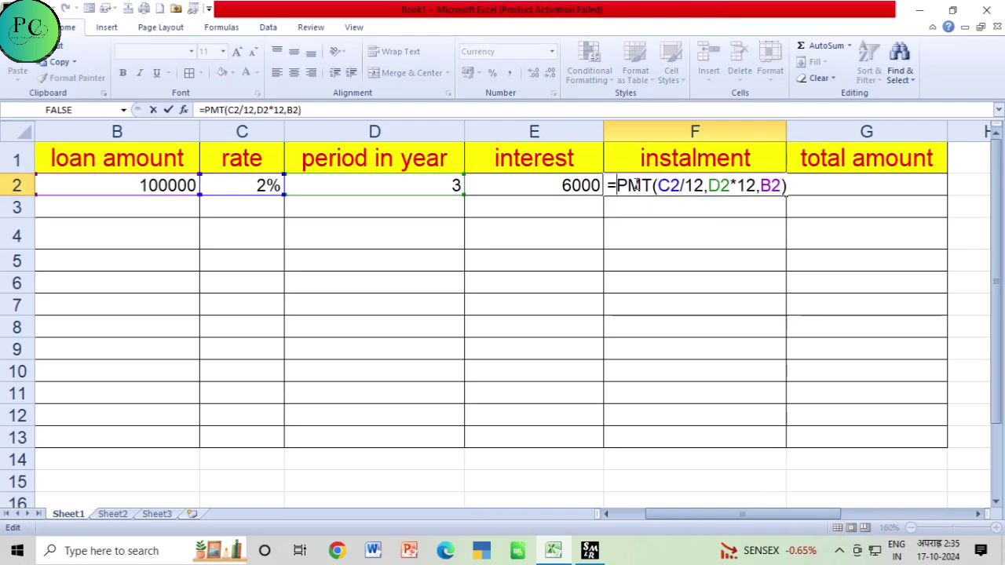
{"action": "type", "text": "-"}
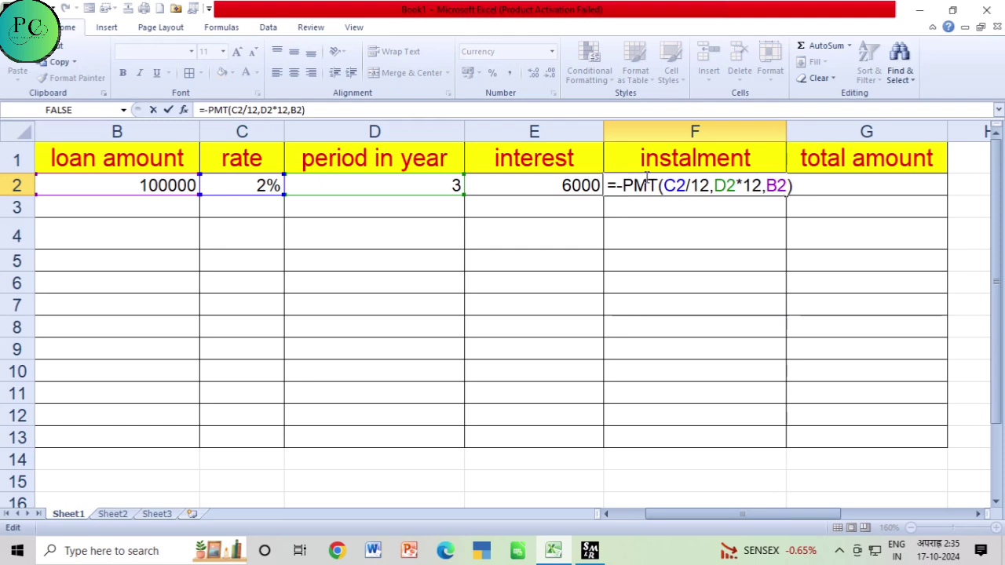
{"action": "key", "text": "Return"}
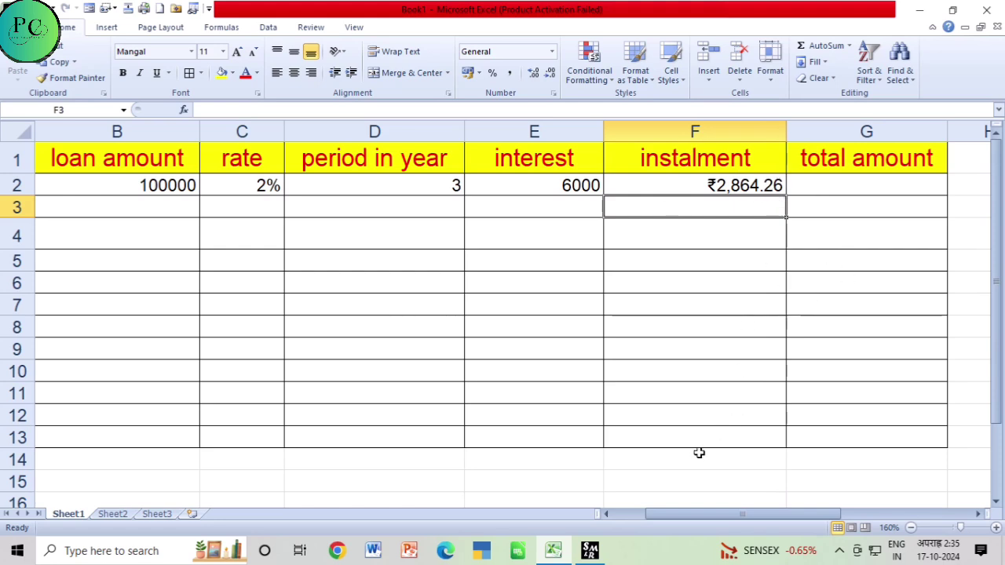
Check the total repayment over 36 months in F14 with =2864.26*36, and clear the cell again
{"action": "left_click", "coordinate": [692, 464]}
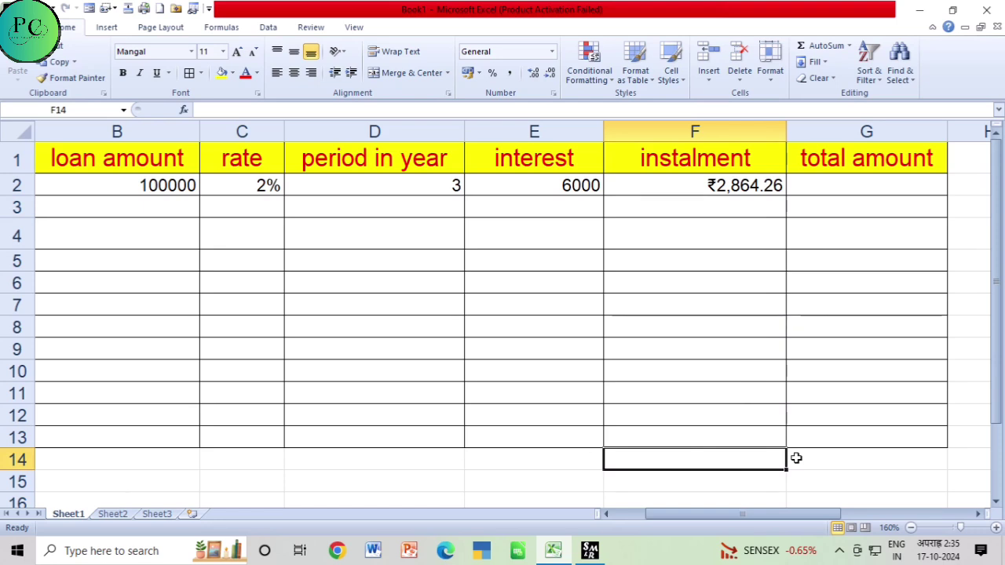
{"action": "type", "text": "="}
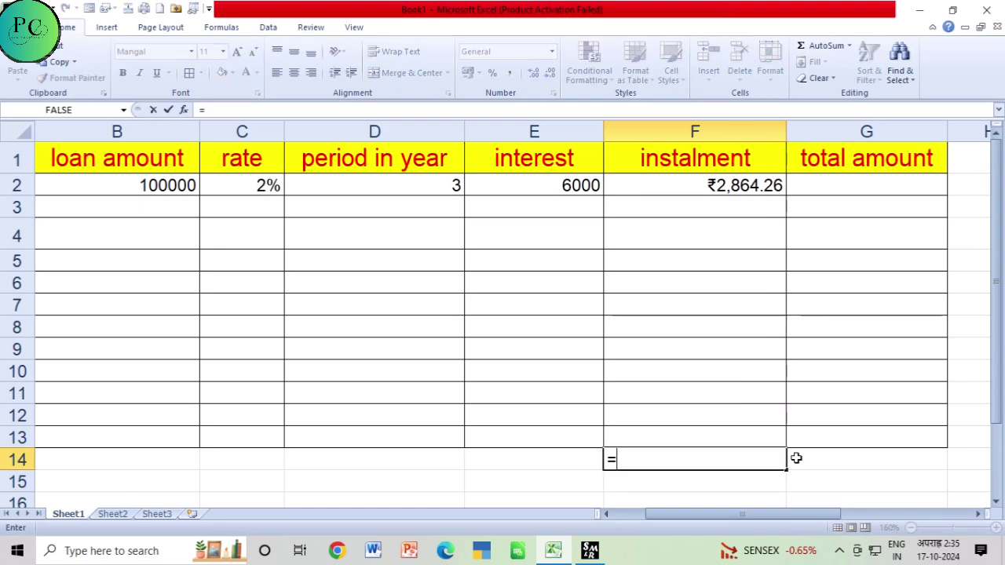
{"action": "type", "text": "2864.26"}
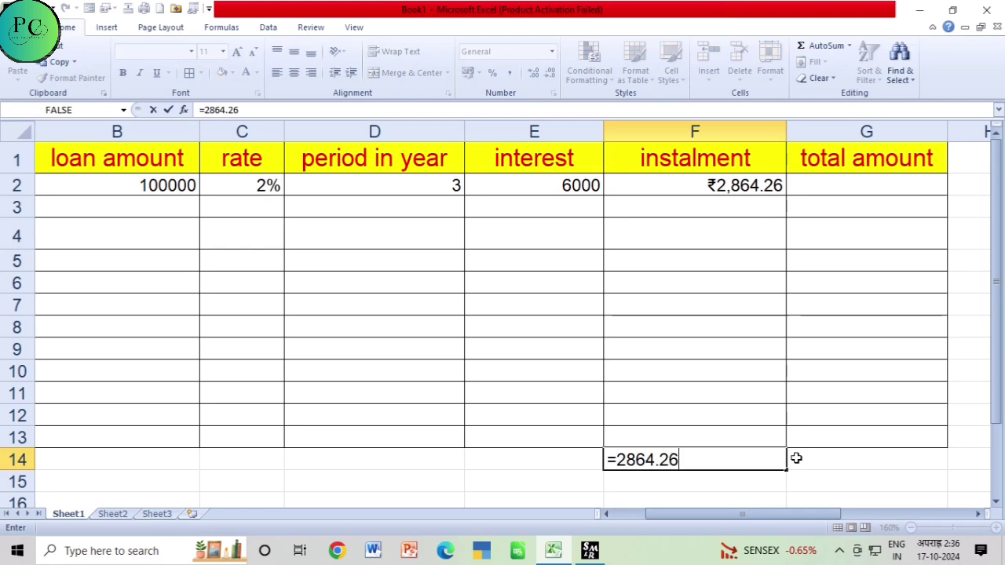
{"action": "type", "text": "*3"}
{"action": "key", "text": "BackSpace"}
{"action": "type", "text": "36"}
{"action": "key", "text": "Return"}
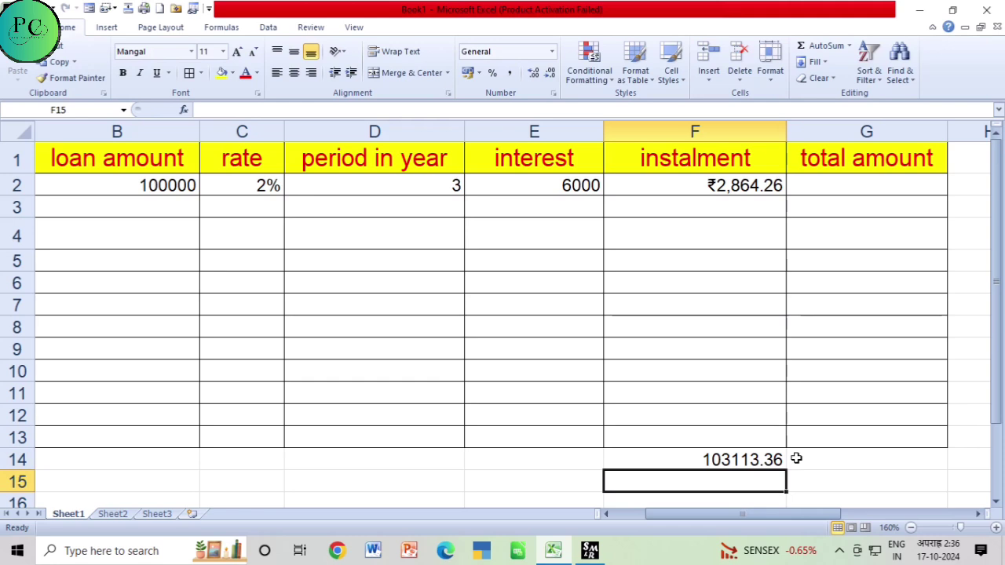
{"action": "key", "text": "Up"}
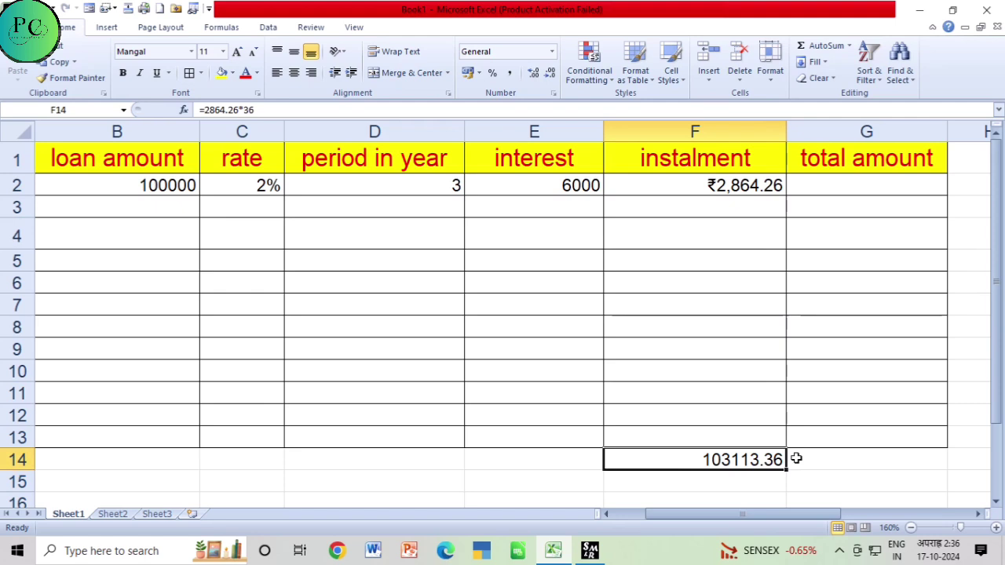
{"action": "key", "text": "Delete"}
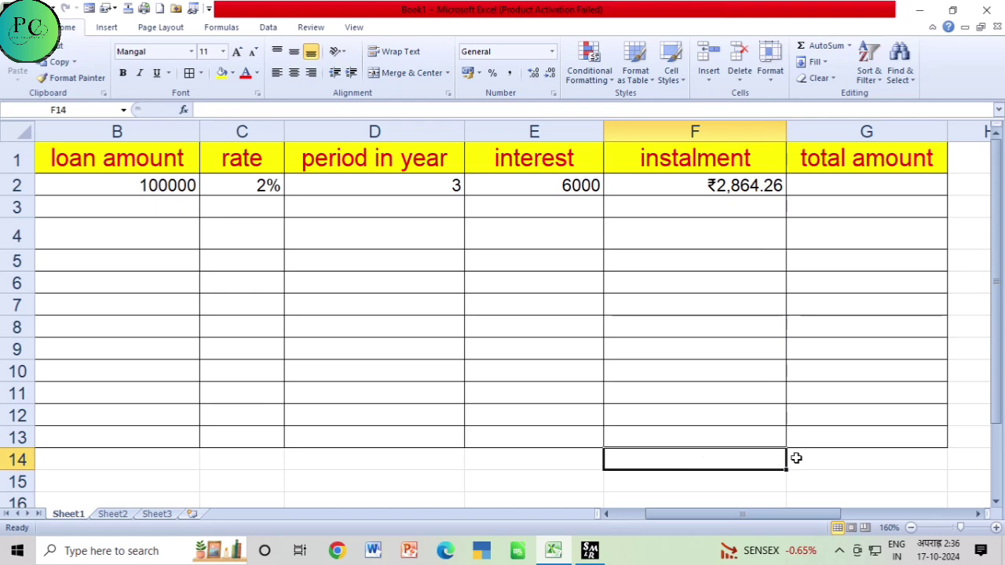
Enter a rate of 2% in C3 and a period of 3 years in D3 for the second record
{"action": "key", "text": "Up"}
{"action": "key", "text": "Up"}
{"action": "key", "text": "Up"}
{"action": "key", "text": "Up"}
{"action": "key", "text": "Up"}
{"action": "key", "text": "Up"}
{"action": "key", "text": "Up"}
{"action": "key", "text": "Up"}
{"action": "key", "text": "Up"}
{"action": "key", "text": "Up"}
{"action": "key", "text": "Up"}
{"action": "key", "text": "Up"}
{"action": "key", "text": "Up"}
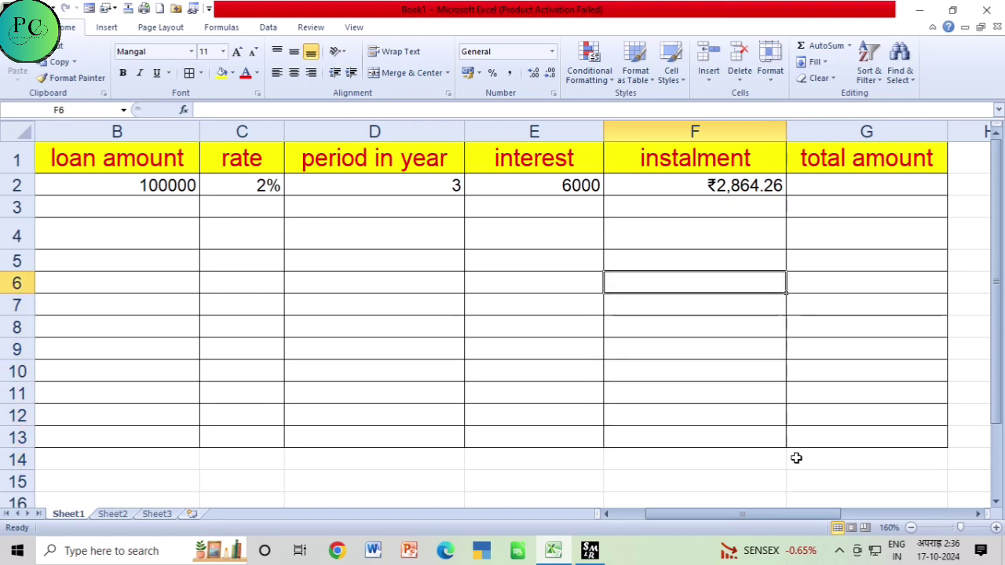
{"action": "key", "text": "Down"}
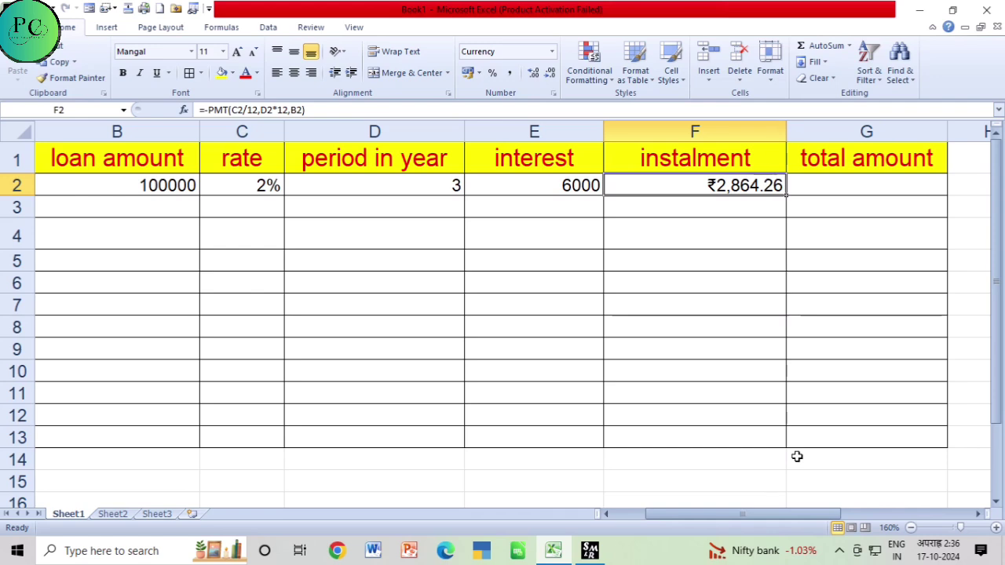
{"action": "key", "text": "Down"}
{"action": "key", "text": "Left"}
{"action": "key", "text": "Left"}
{"action": "key", "text": "Left"}
{"action": "key", "text": "Left"}
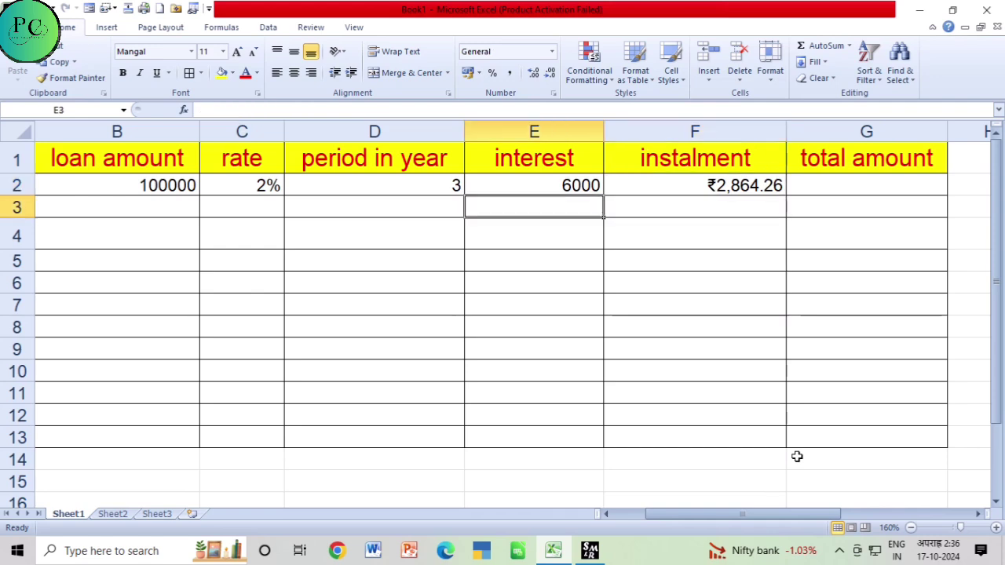
{"action": "key", "text": "Left"}
{"action": "key", "text": "Down"}
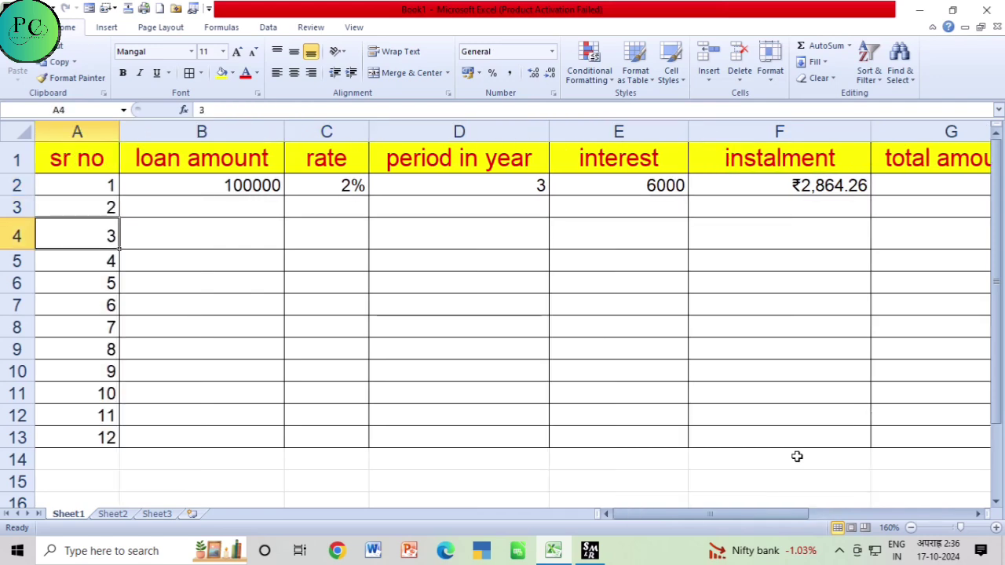
{"action": "key", "text": "Right"}
{"action": "key", "text": "Up"}
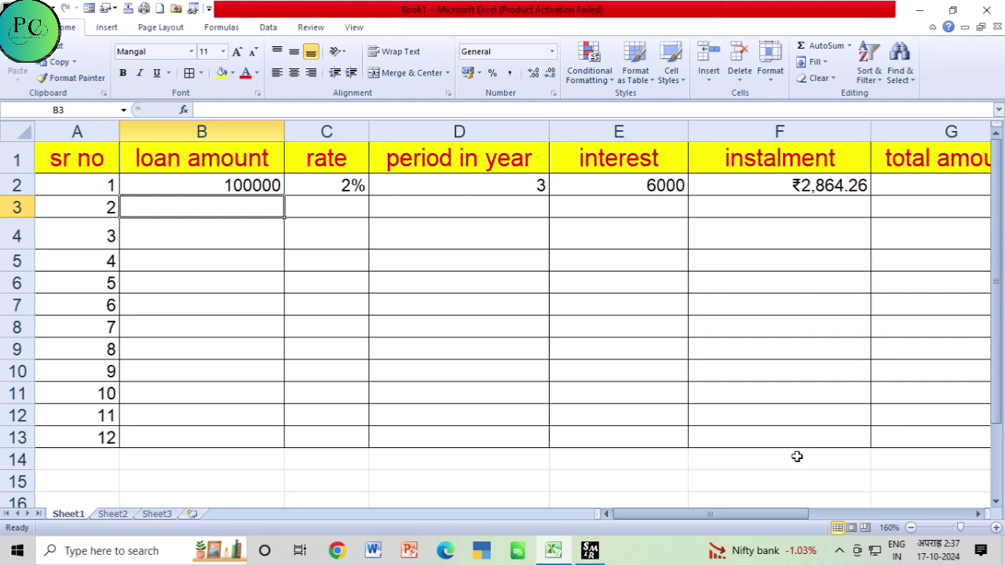
{"action": "key", "text": "Right"}
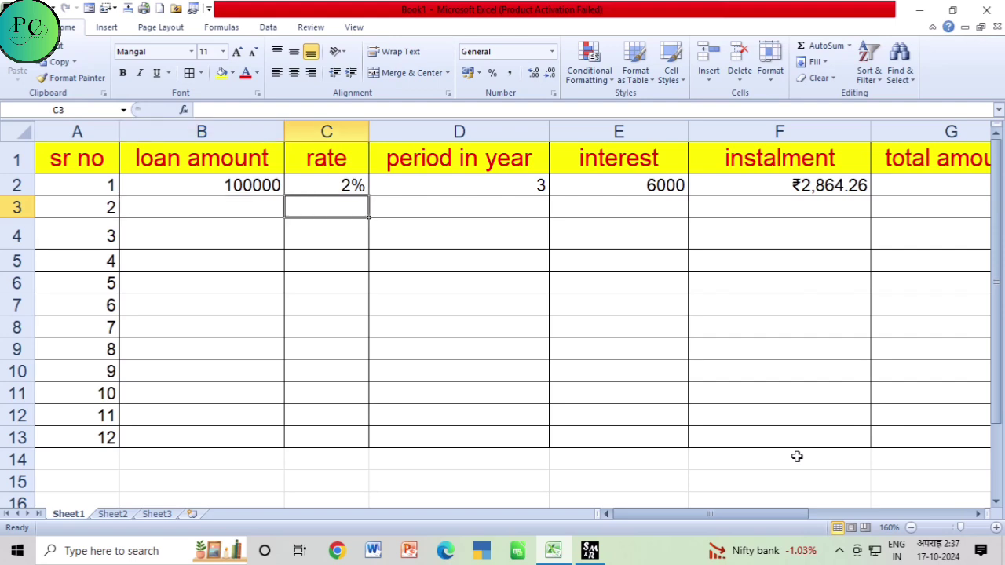
{"action": "type", "text": "2"}
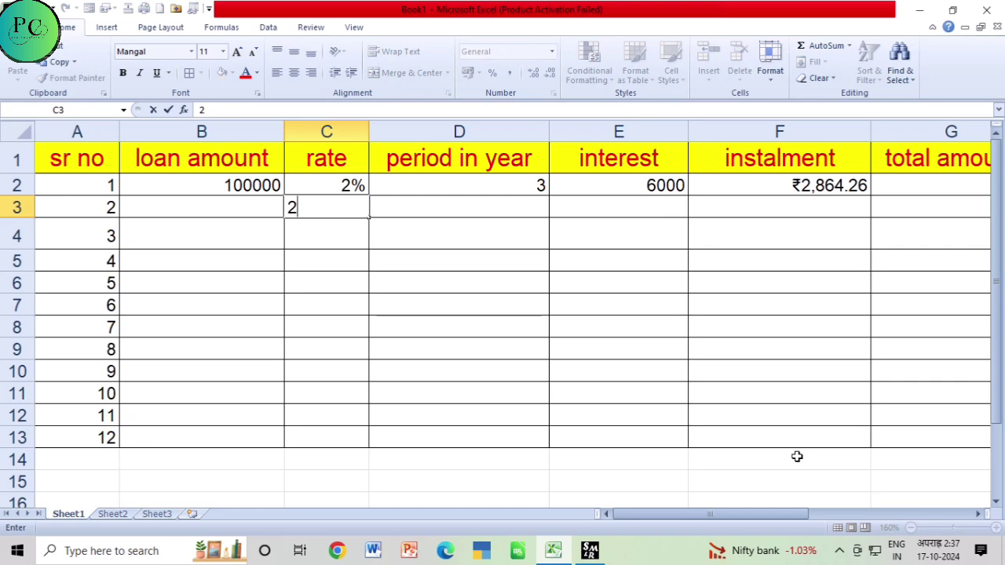
{"action": "type", "text": "%"}
{"action": "key", "text": "Right"}
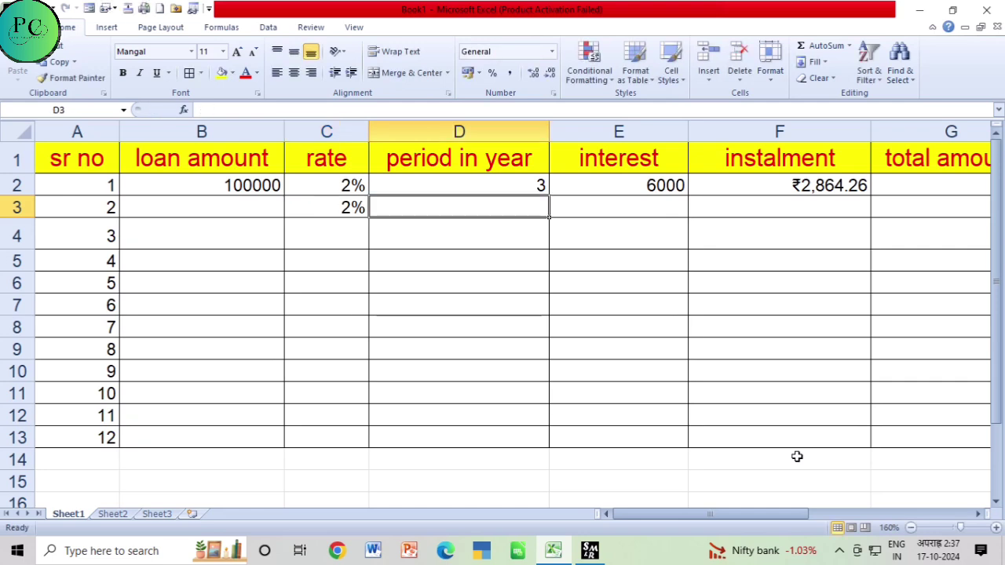
{"action": "type", "text": "3"}
{"action": "key", "text": "Right"}
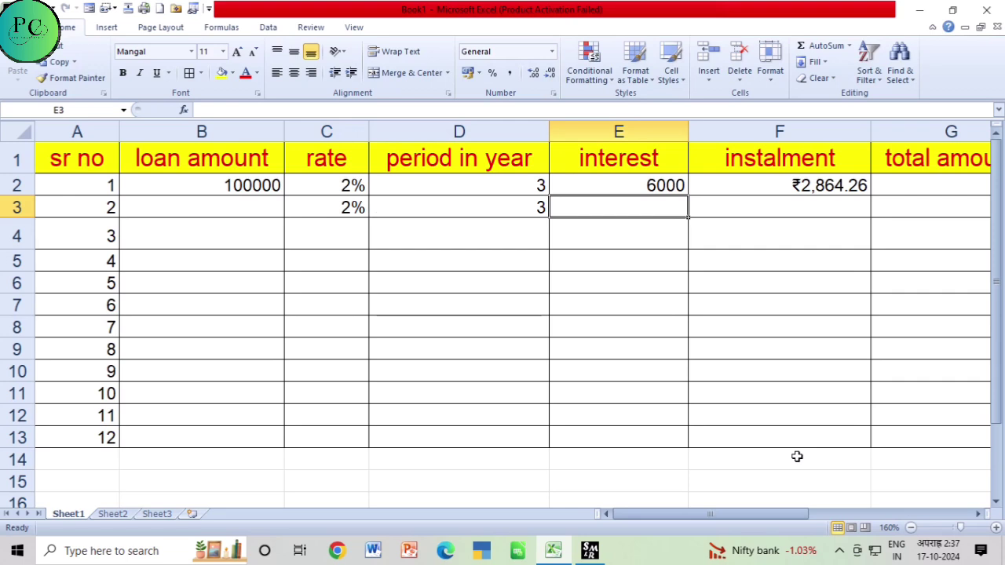
Fill the instalment formula from F2 down into F3 for the second record
{"action": "key", "text": "Right"}
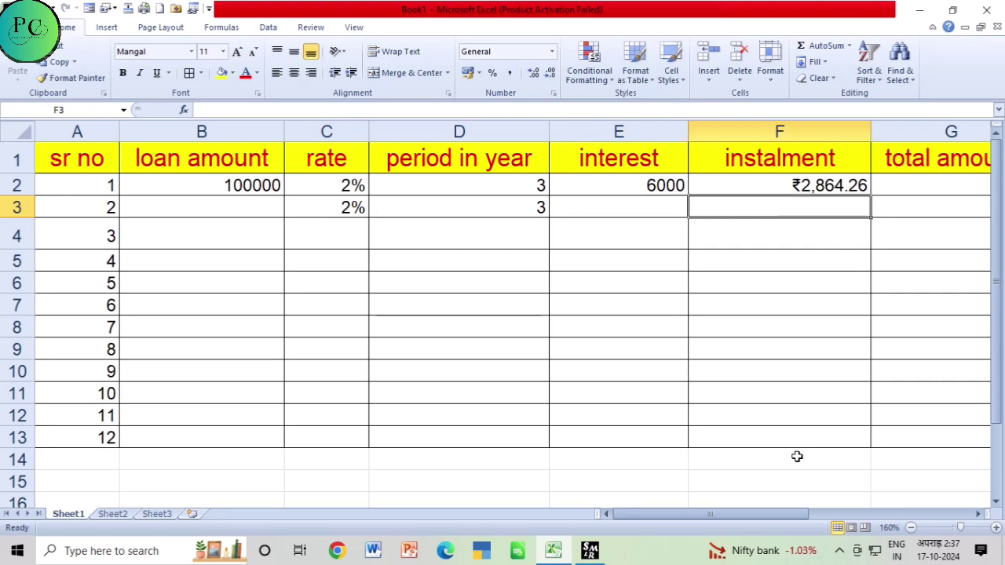
{"action": "type", "text": "2"}
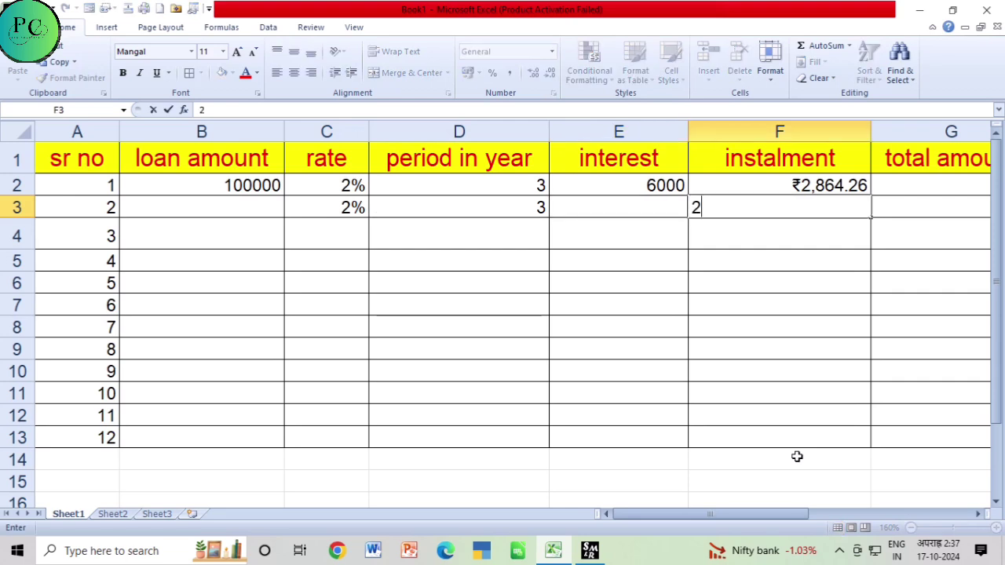
{"action": "key", "text": "BackSpace"}
{"action": "key", "text": "Up"}
{"action": "key", "text": "Down"}
{"action": "key", "text": "ctrl+d"}
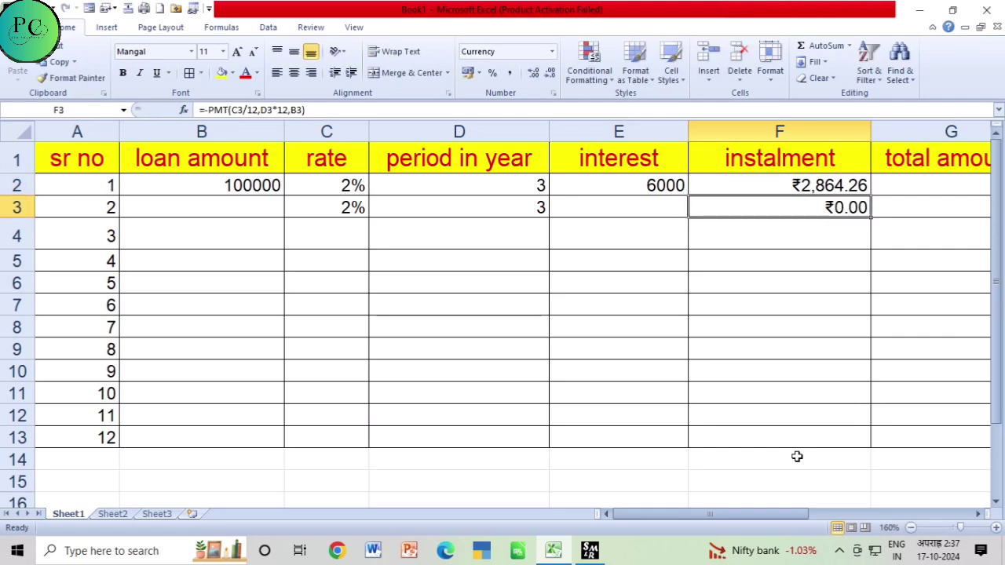
Replace the instalment formula in F3 with the fixed value 2864.26
{"action": "key", "text": "Delete"}
{"action": "type", "text": "2,864"}
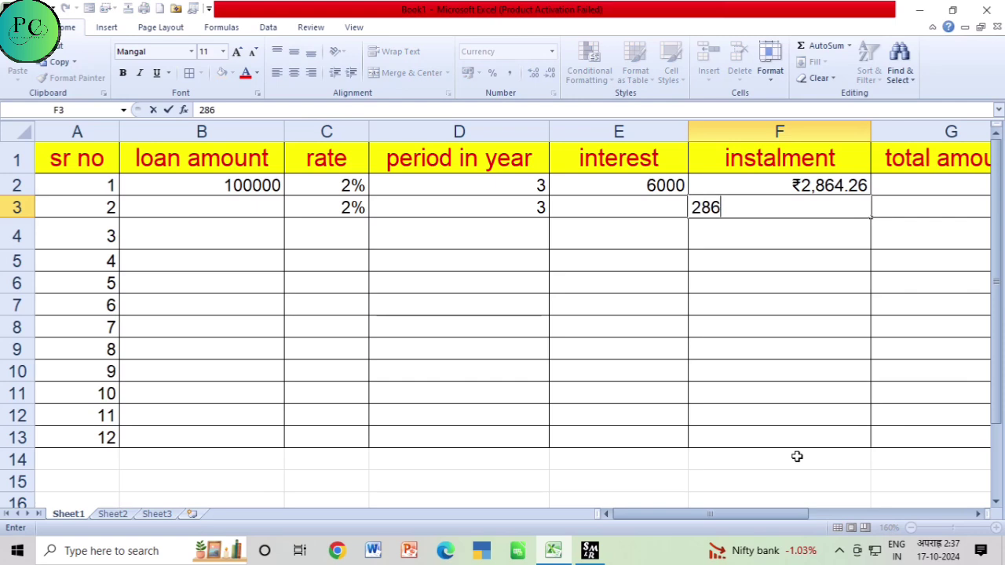
{"action": "type", "text": ".26"}
{"action": "key", "text": "Return"}
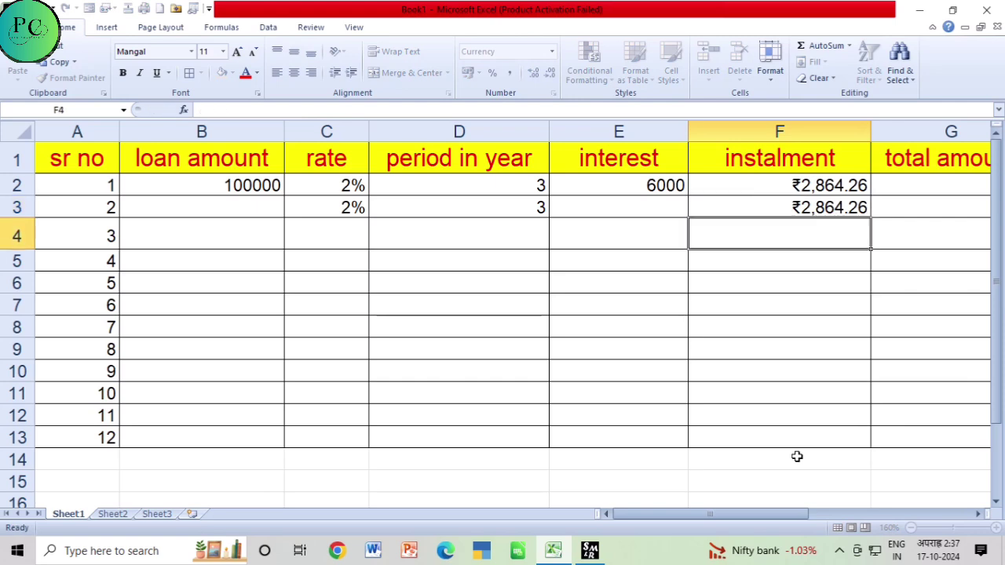
Start a PV formula in loan amount cell B3 with C3/12 as the monthly rate
{"action": "key", "text": "Left"}
{"action": "key", "text": "Left"}
{"action": "key", "text": "Left"}
{"action": "key", "text": "Left"}
{"action": "key", "text": "Up"}
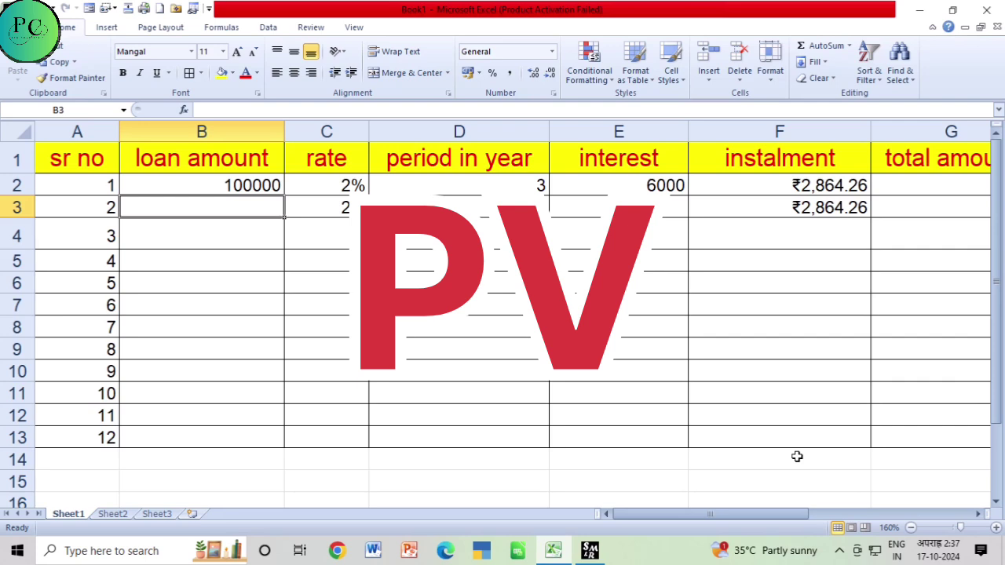
{"action": "type", "text": "="}
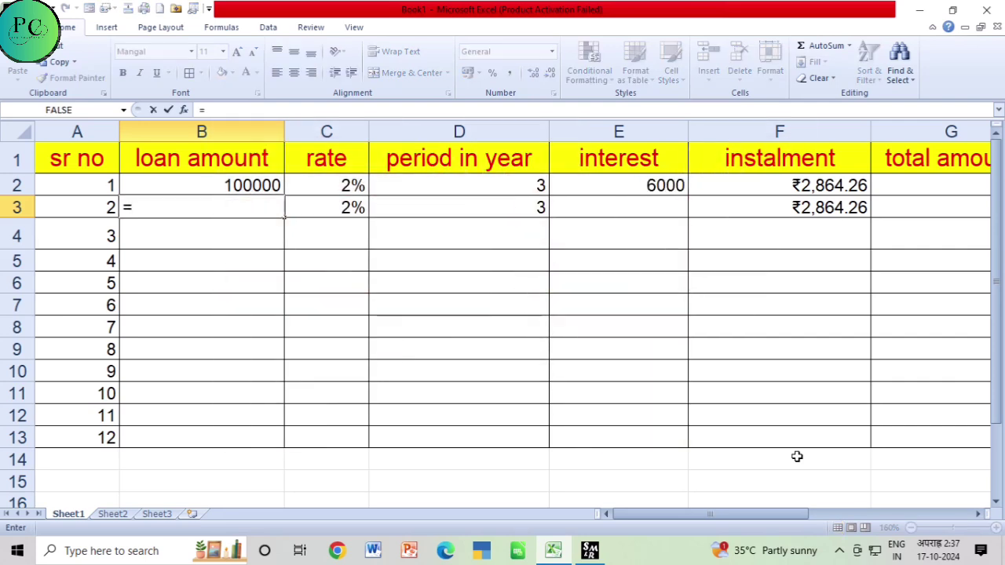
{"action": "type", "text": "PV"}
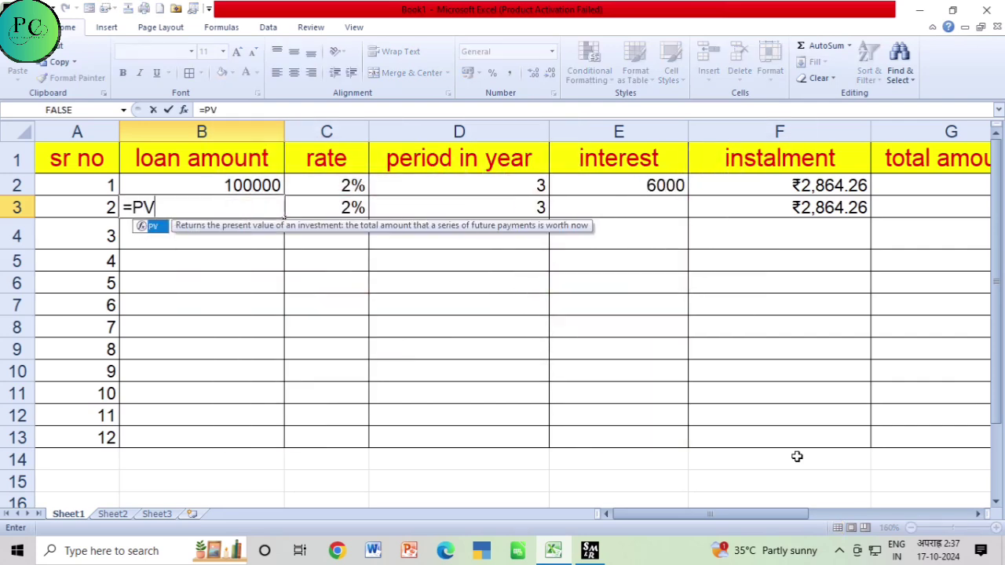
{"action": "type", "text": "("}
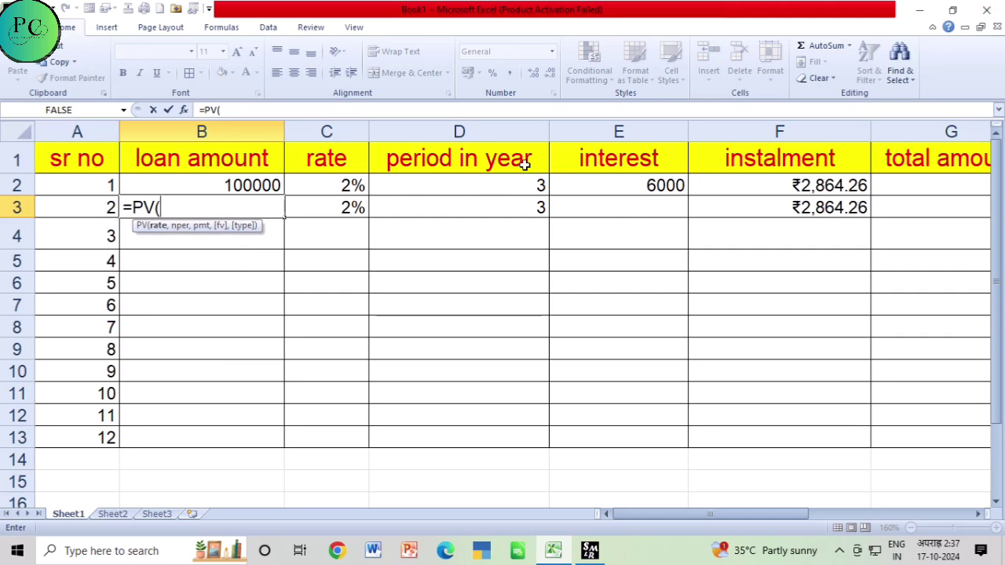
{"action": "left_click", "coordinate": [328, 206]}
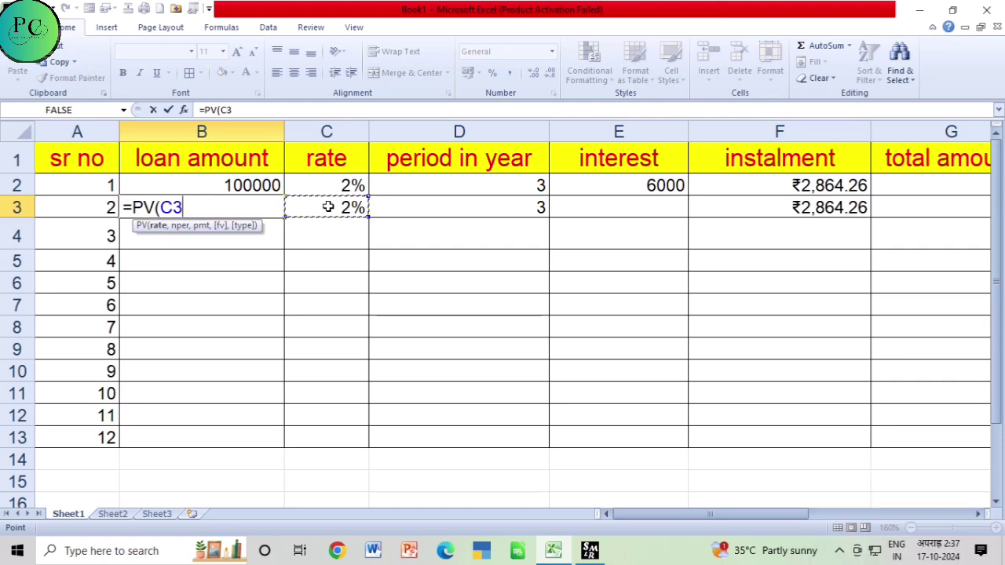
{"action": "type", "text": "/1"}
{"action": "type", "text": "2"}
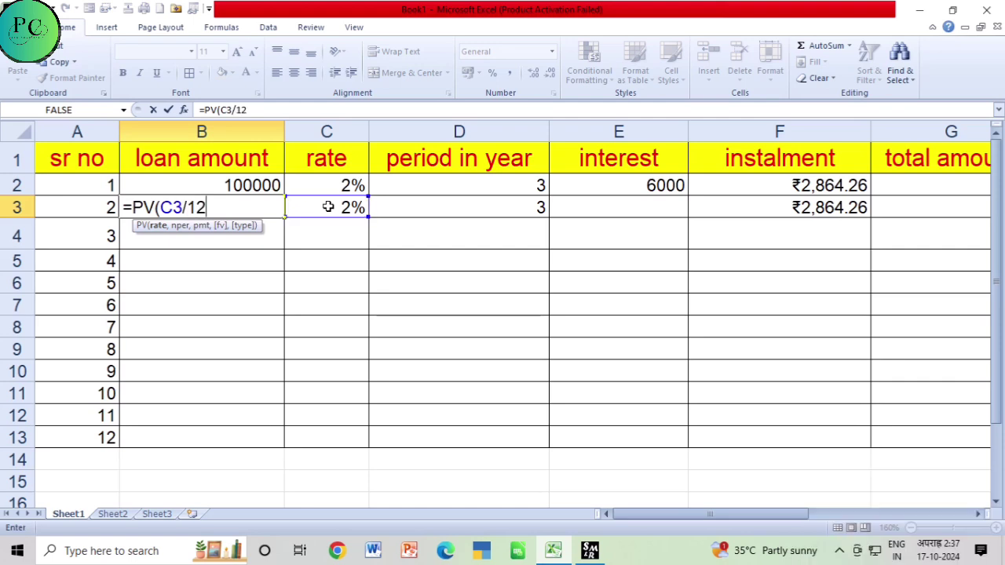
Complete the B3 formula with D3*12 periods, payment F3, no future value and type 0, making it =PV(C3/12,D3*12,F3,,0)
{"action": "type", "text": ","}
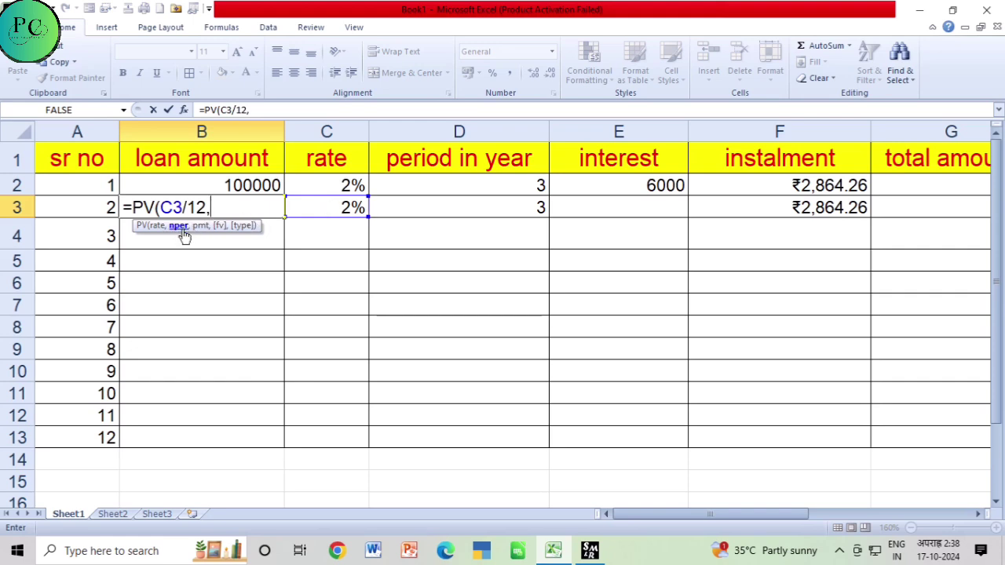
{"action": "left_click", "coordinate": [525, 211]}
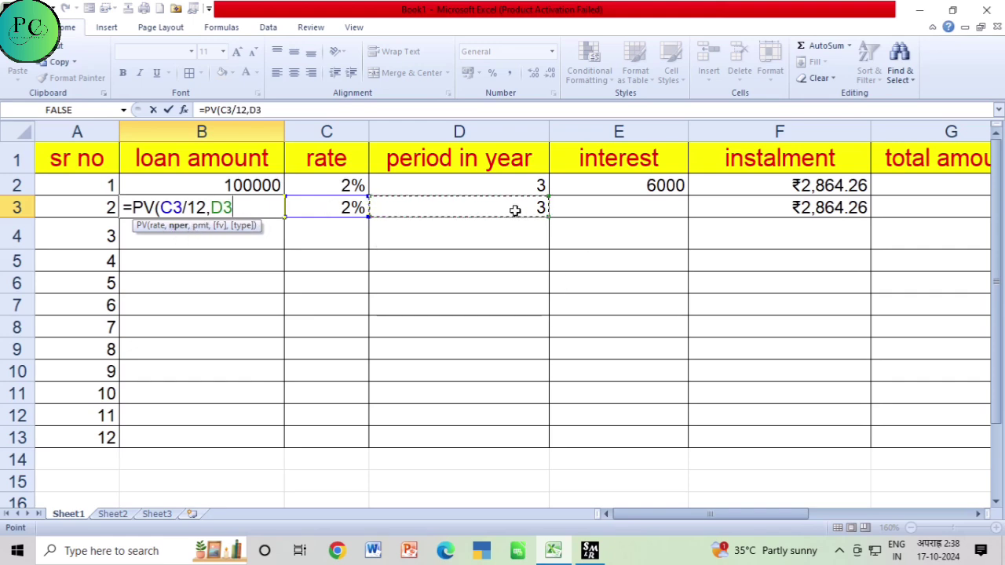
{"action": "type", "text": "*12,"}
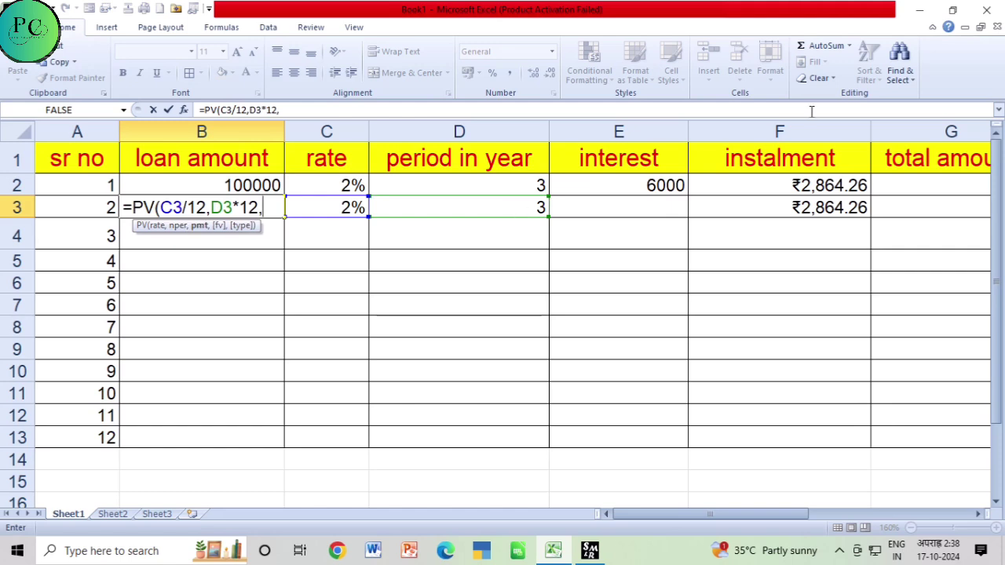
{"action": "left_click", "coordinate": [762, 207]}
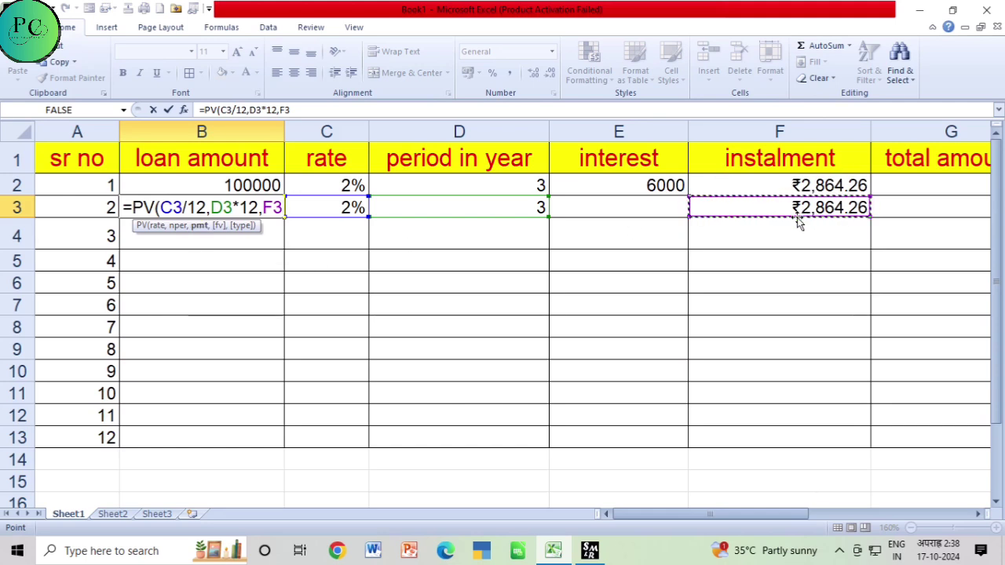
{"action": "type", "text": ","}
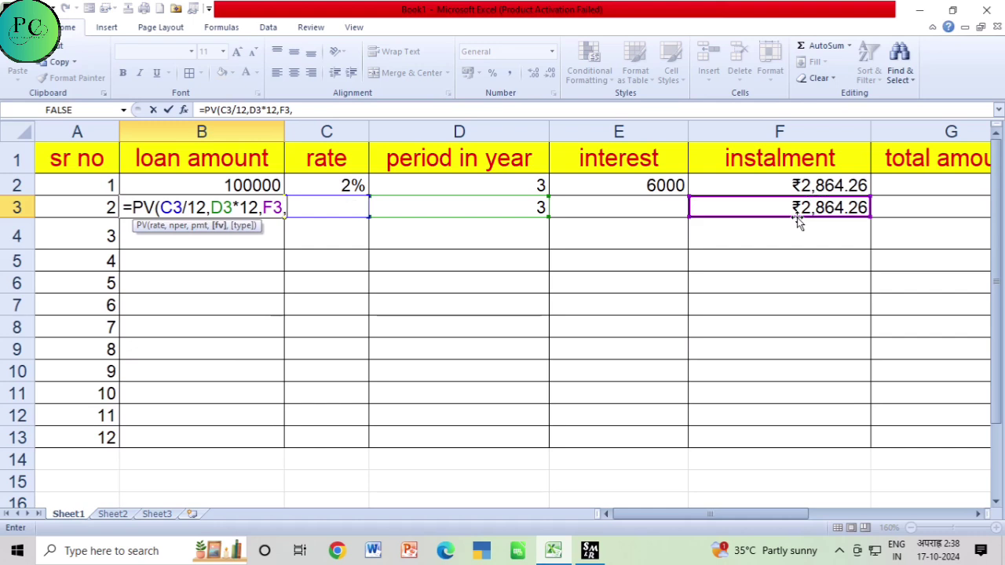
{"action": "type", "text": ","}
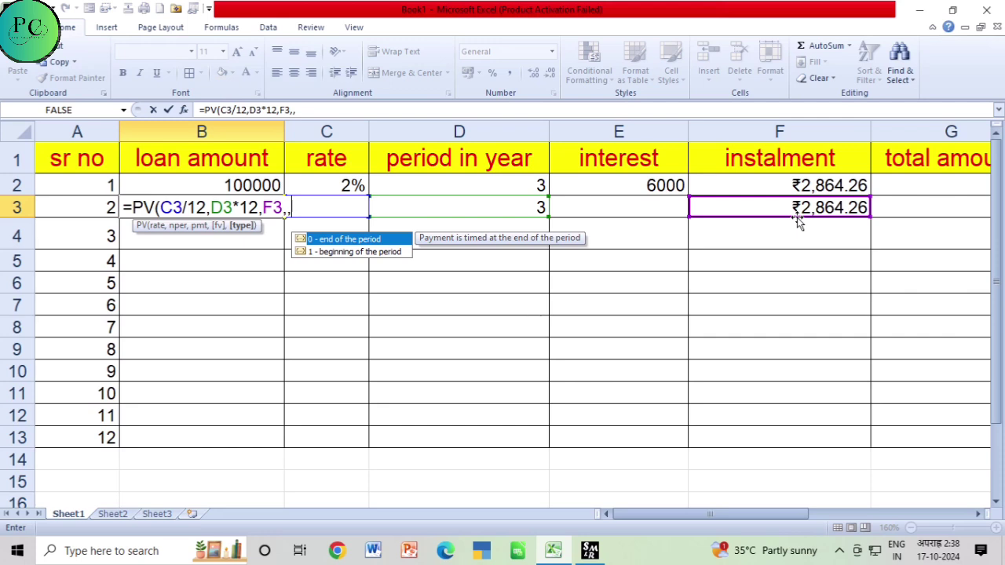
{"action": "type", "text": "0)"}
{"action": "key", "text": "Return"}
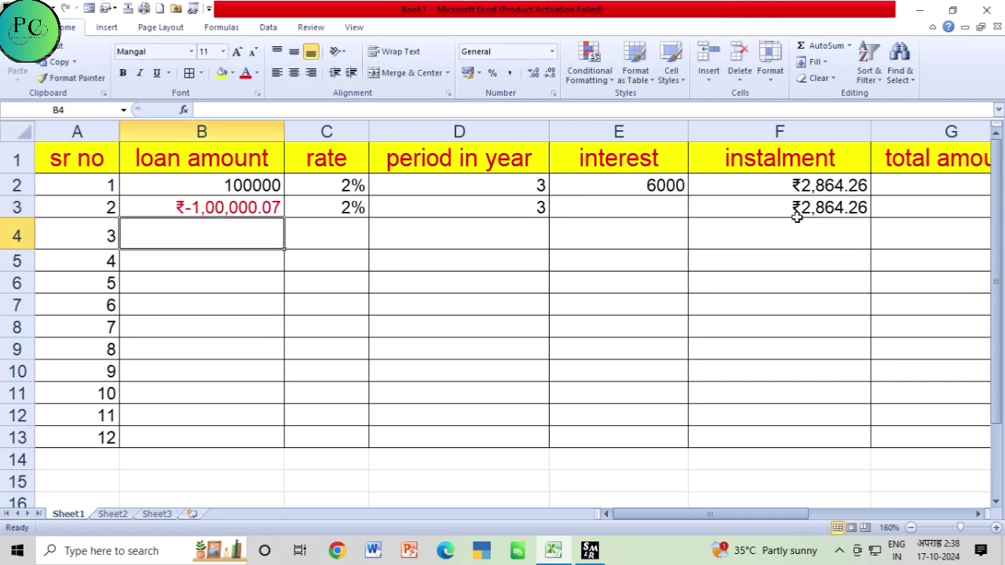
Put a minus sign before PV in the B3 loan amount formula, making it =-PV(C3/12,D3*12,F3,,0)
{"action": "left_click", "coordinate": [205, 205]}
{"action": "double_click", "coordinate": [197, 206]}
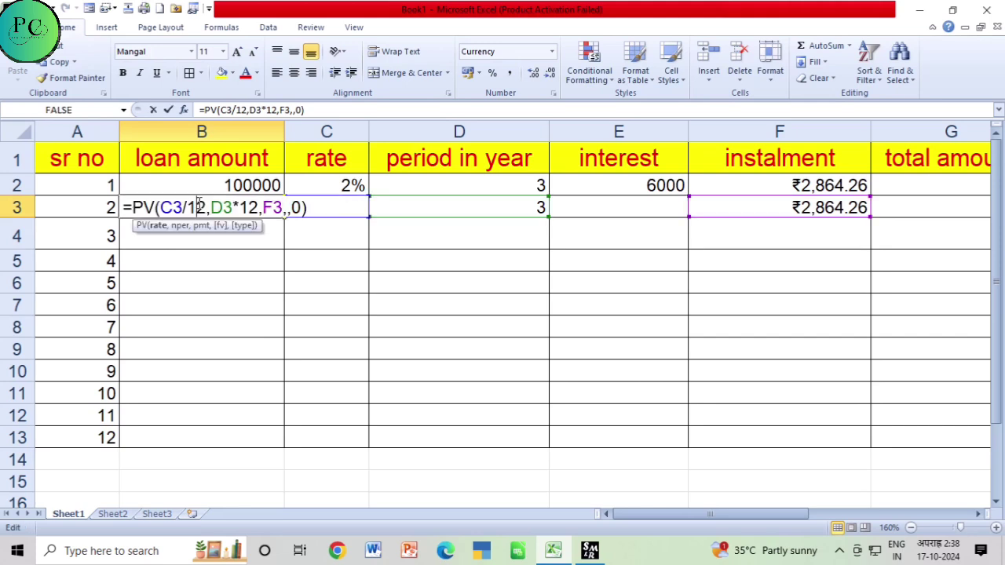
{"action": "left_click", "coordinate": [134, 207]}
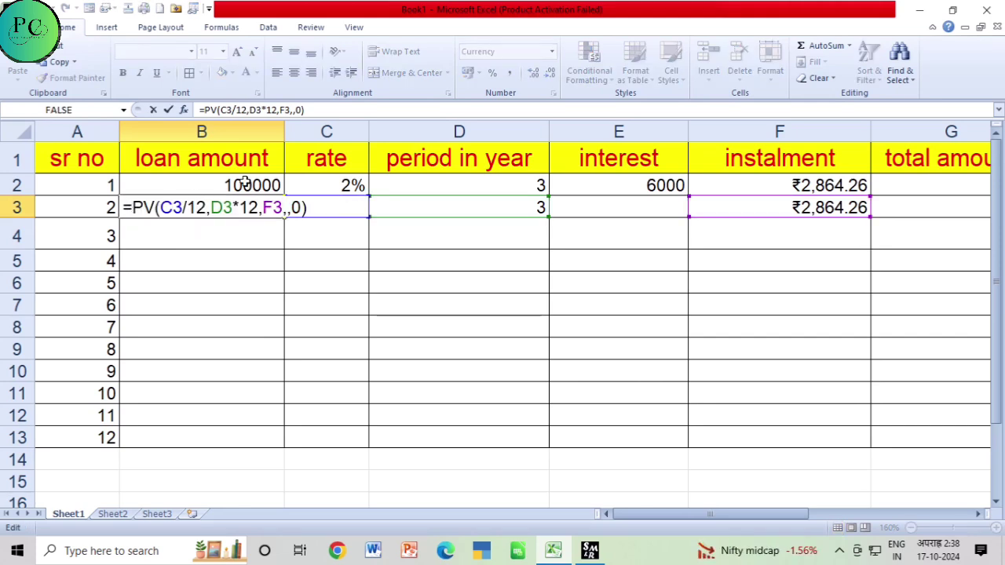
{"action": "type", "text": "-"}
{"action": "key", "text": "Return"}
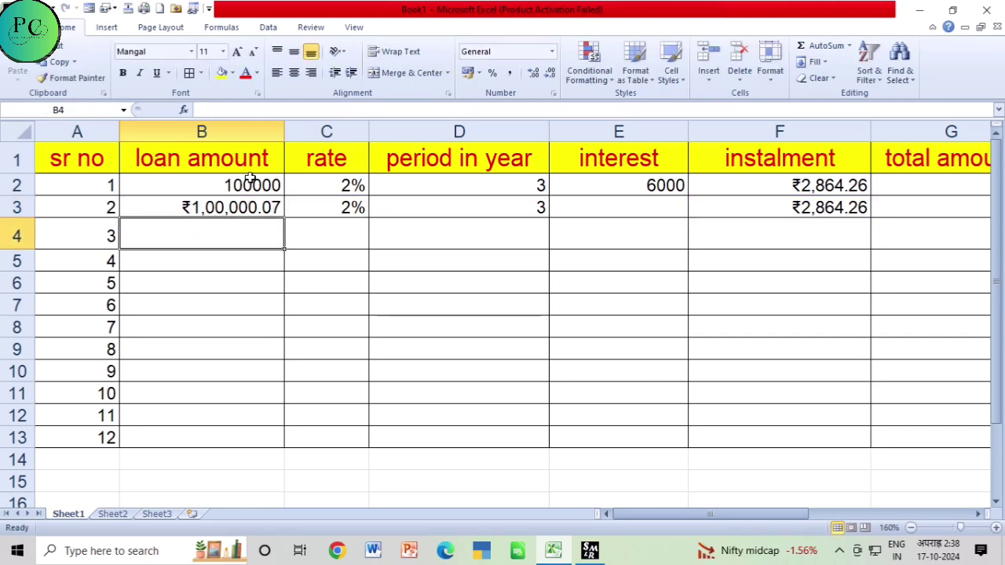
Reduce the number format of loan amount cell B3 to zero decimal places
{"action": "left_click", "coordinate": [272, 206]}
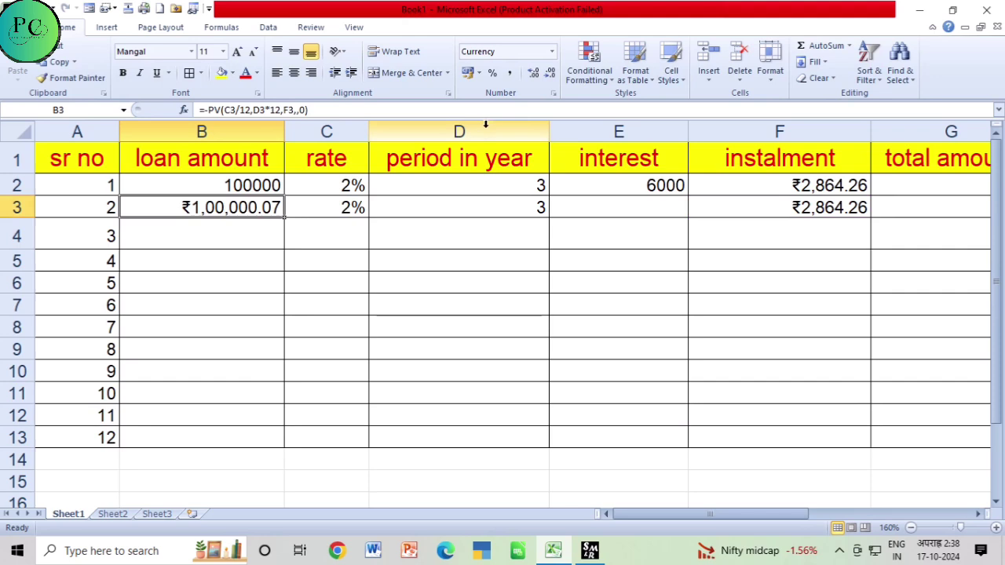
{"action": "left_click", "coordinate": [550, 73]}
{"action": "left_click", "coordinate": [549, 73]}
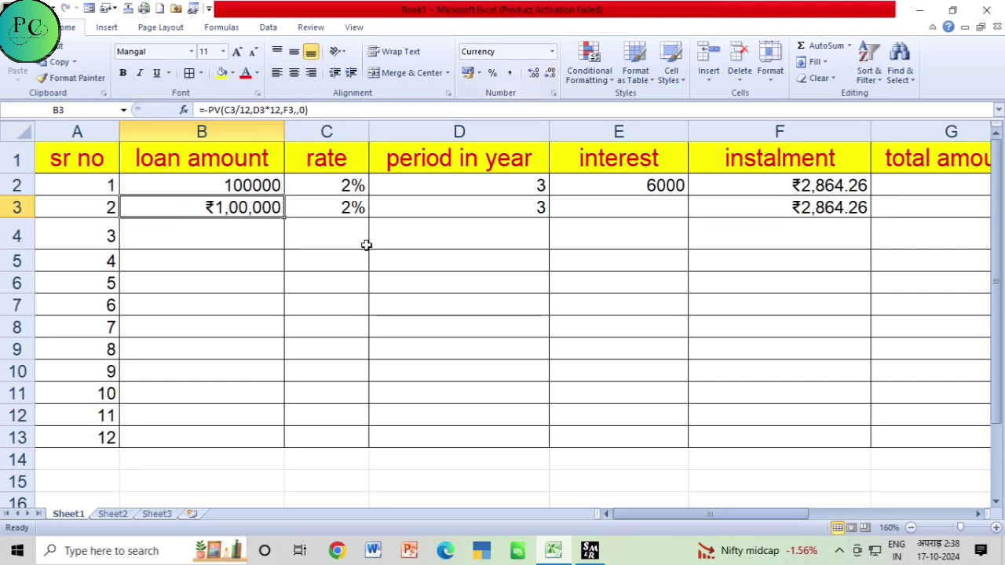
Fill in the third record with loan amount 100000, period 3 and instalment 2864.26, leaving the rate and interest blank
{"action": "left_click", "coordinate": [260, 237]}
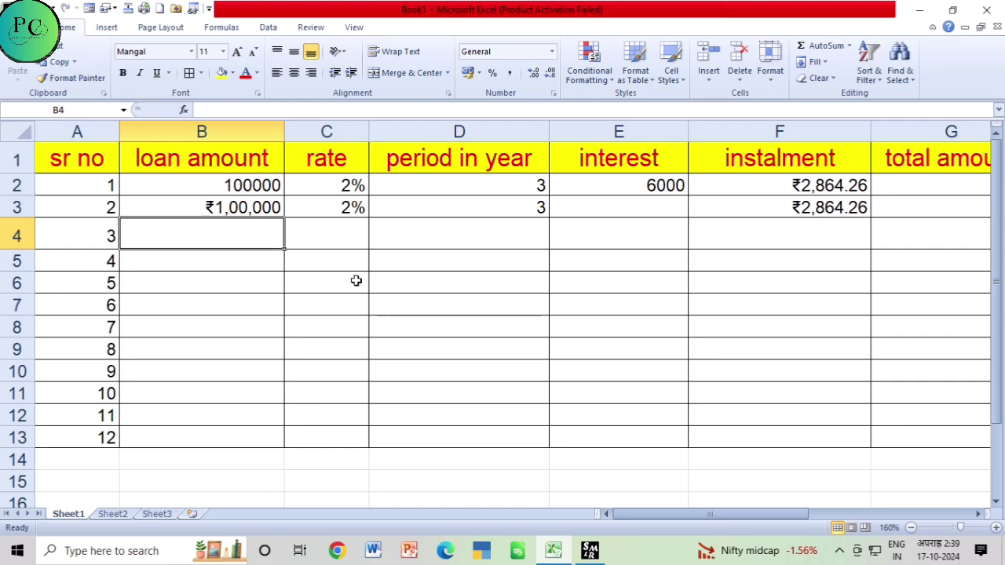
{"action": "type", "text": "100000"}
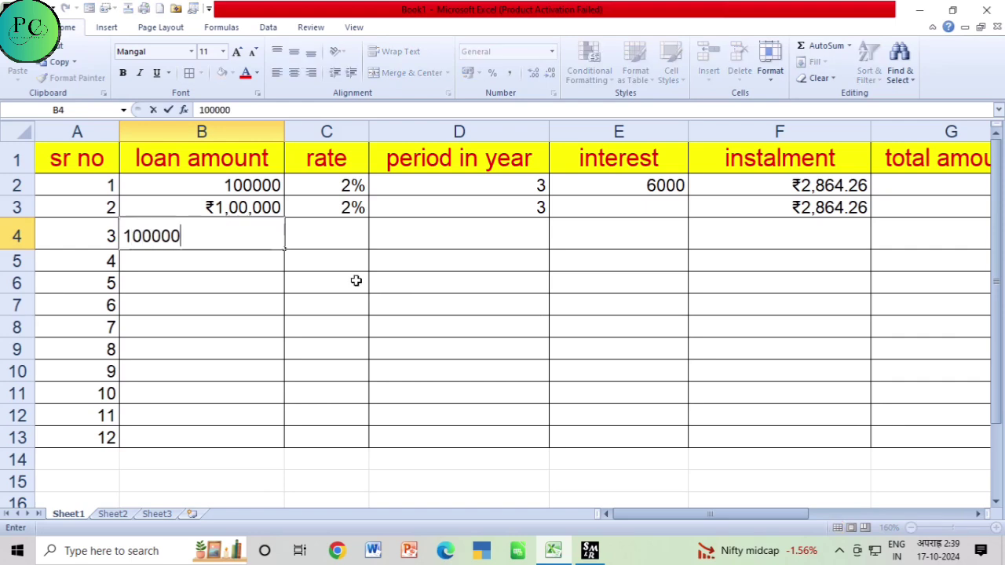
{"action": "key", "text": "Tab"}
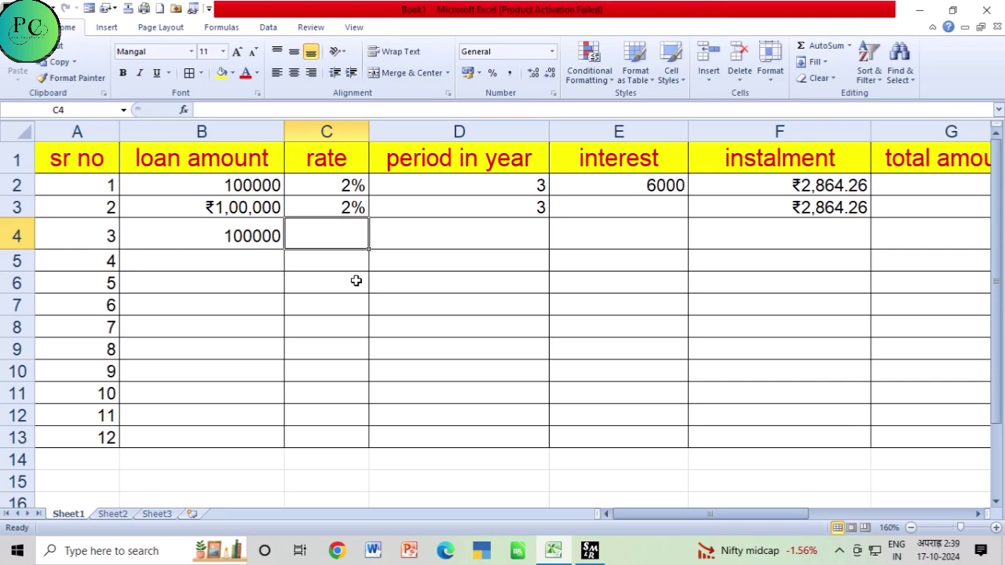
{"action": "key", "text": "Tab"}
{"action": "type", "text": "3"}
{"action": "key", "text": "Tab"}
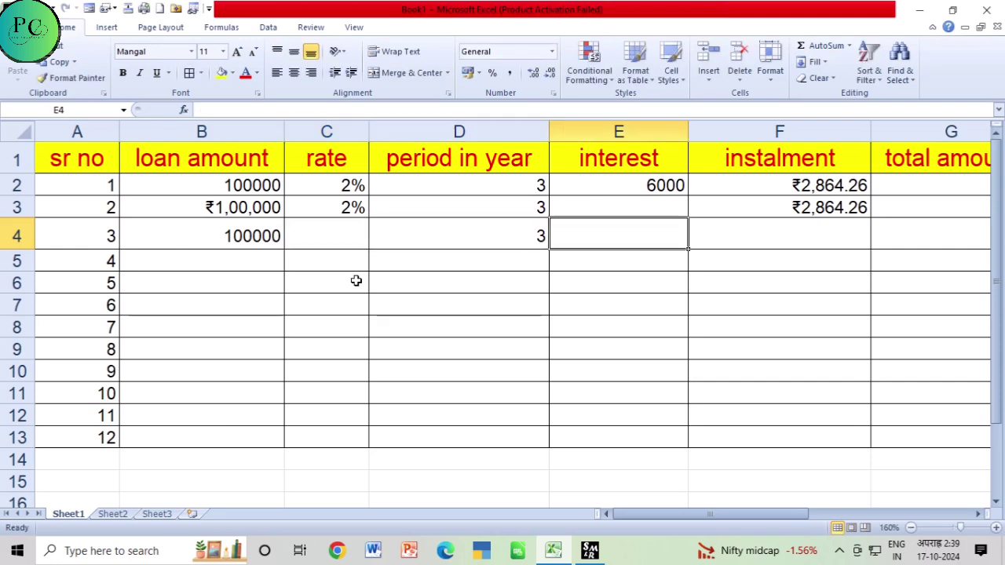
{"action": "key", "text": "Tab"}
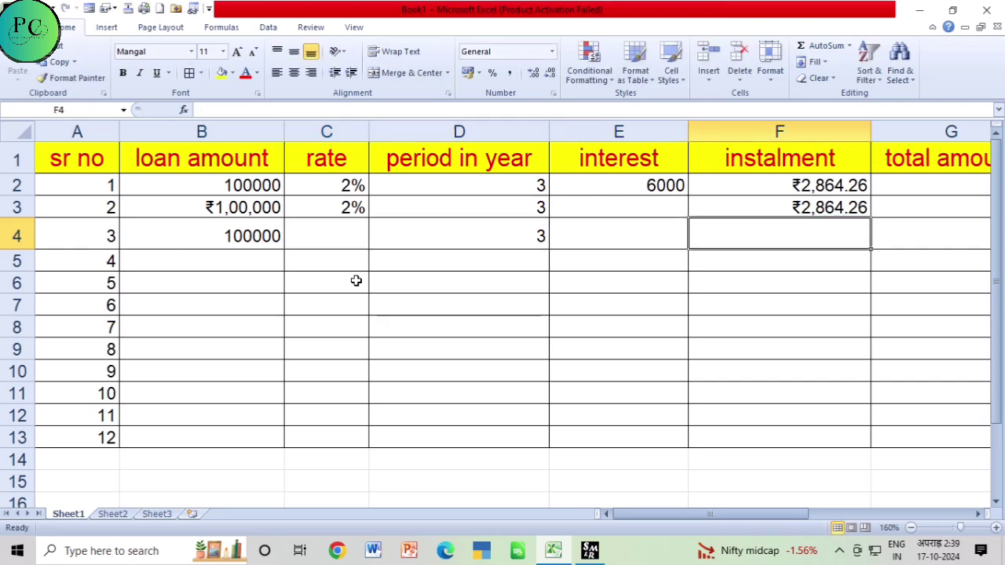
{"action": "type", "text": "2864."}
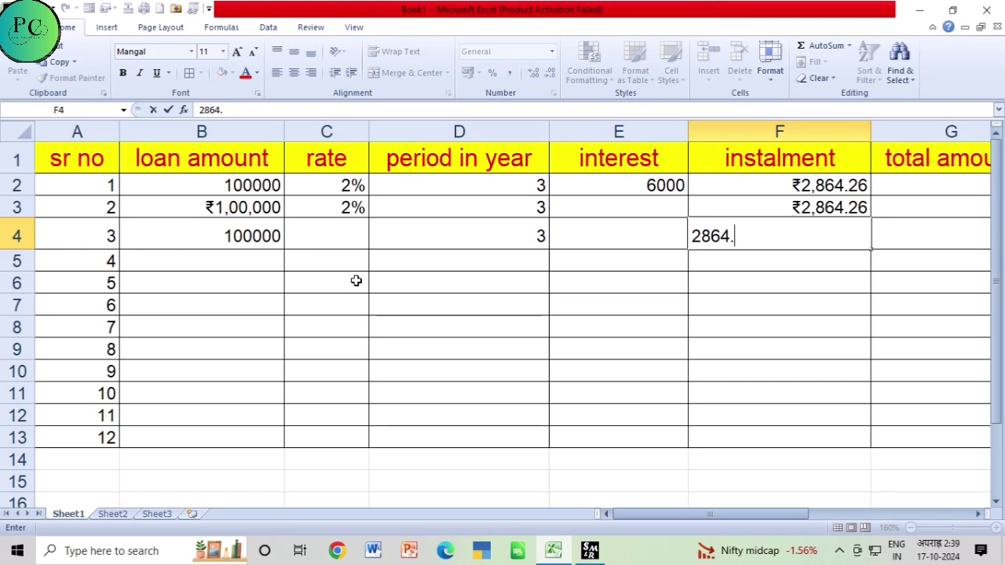
{"action": "type", "text": "26"}
{"action": "key", "text": "Return"}
Start a RATE formula in the third record's rate cell C4 with D4*12 as the number of periods
{"action": "key", "text": "Left"}
{"action": "key", "text": "Left"}
{"action": "key", "text": "Left"}
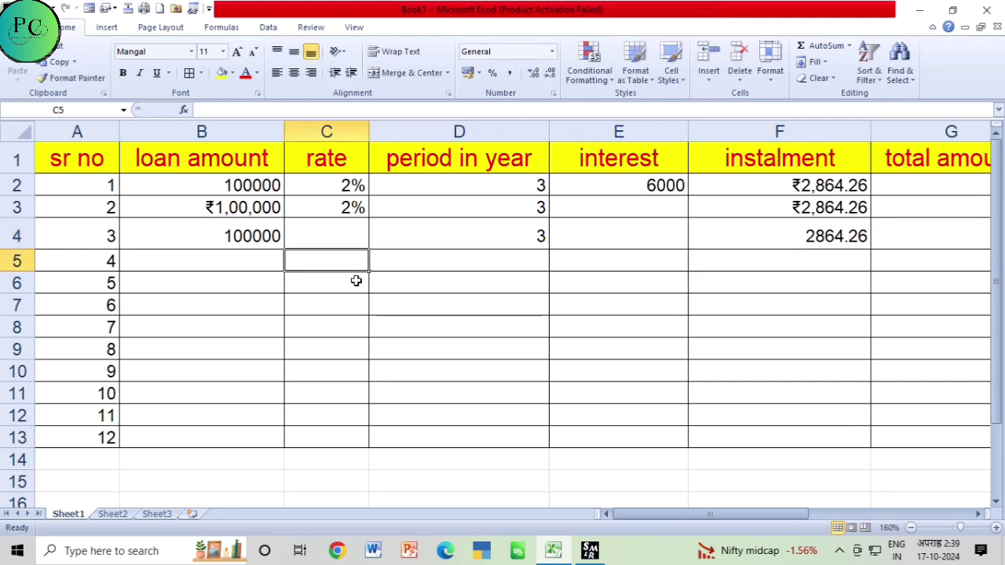
{"action": "key", "text": "Up"}
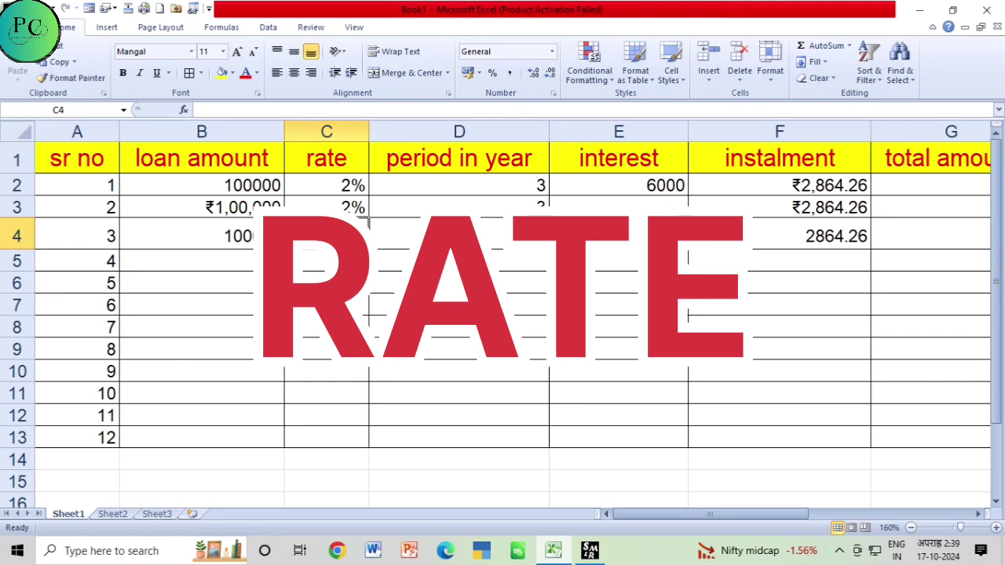
{"action": "type", "text": "="}
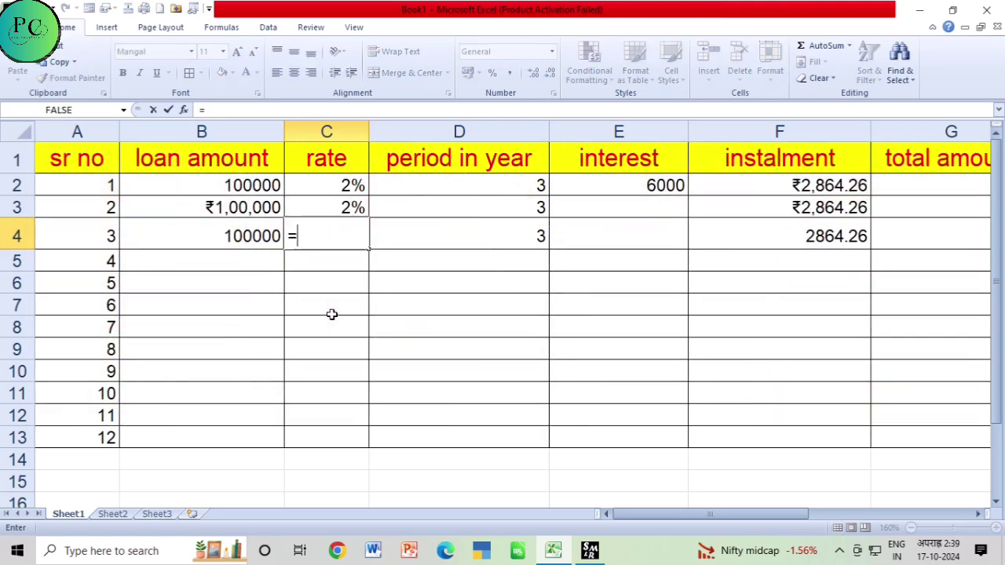
{"action": "type", "text": "RATE"}
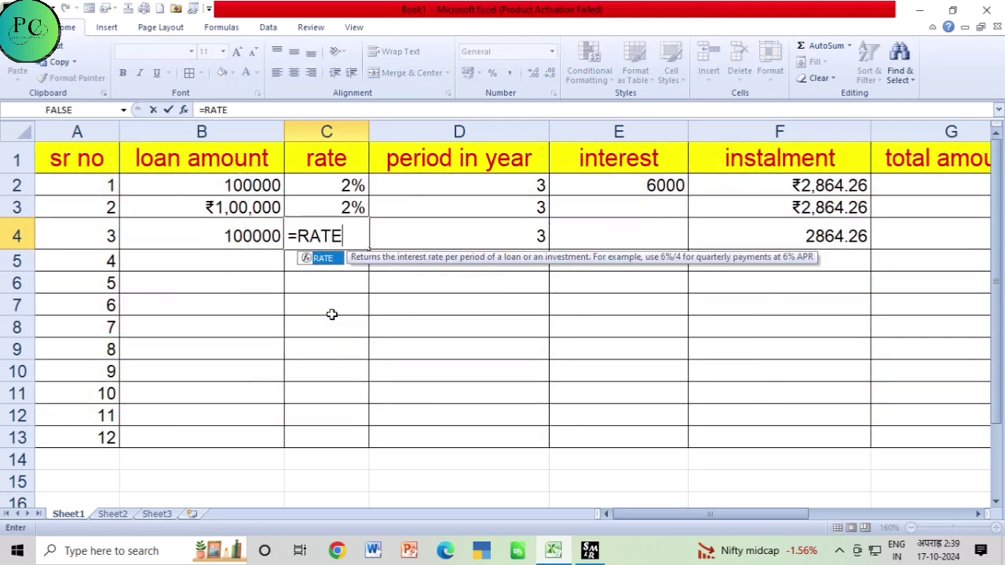
{"action": "type", "text": "("}
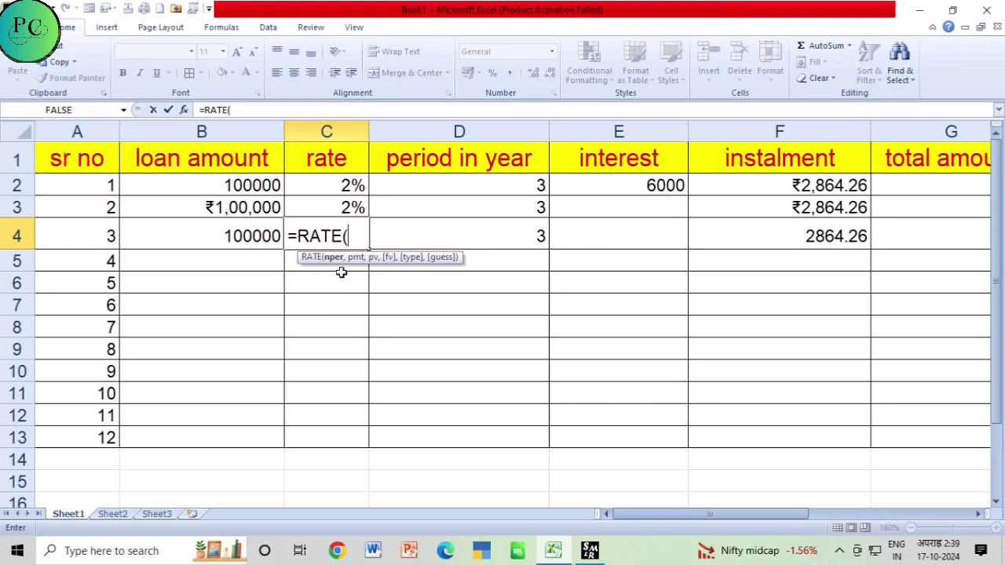
{"action": "left_click", "coordinate": [439, 229]}
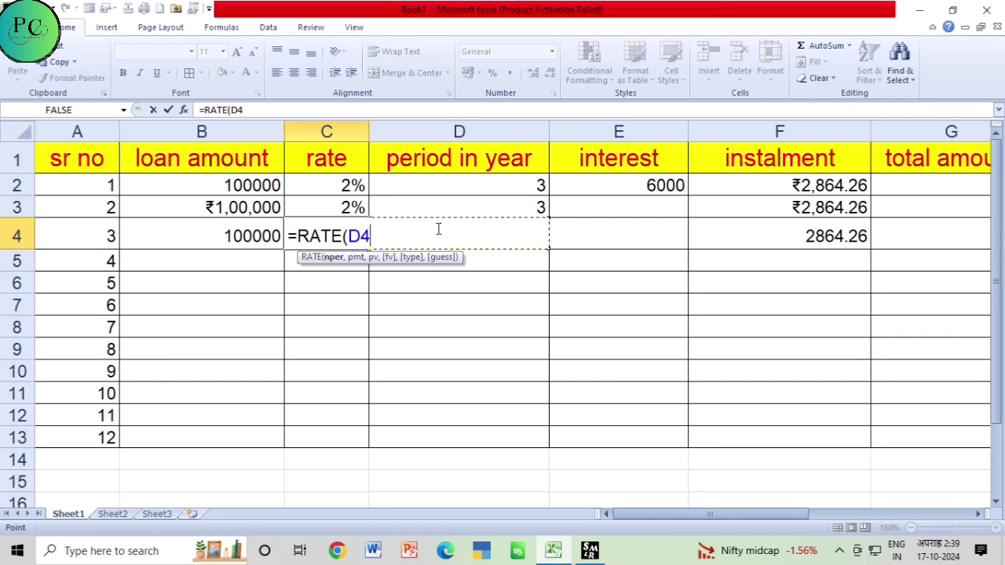
{"action": "type", "text": "*12,"}
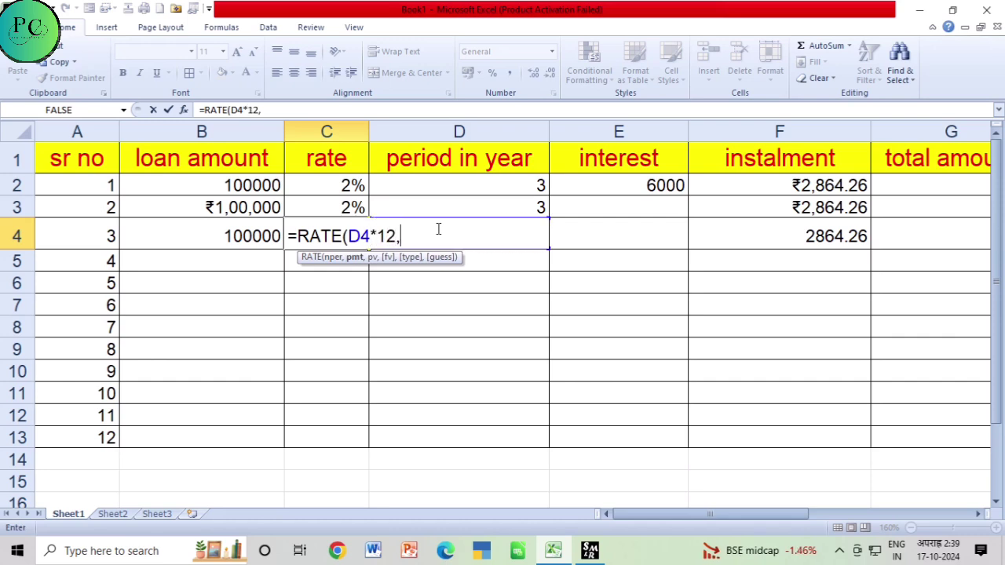
Complete the C4 formula with payment F4 and present value B4, making it =RATE(D4*12,F4,B4)
{"action": "left_click", "coordinate": [758, 247]}
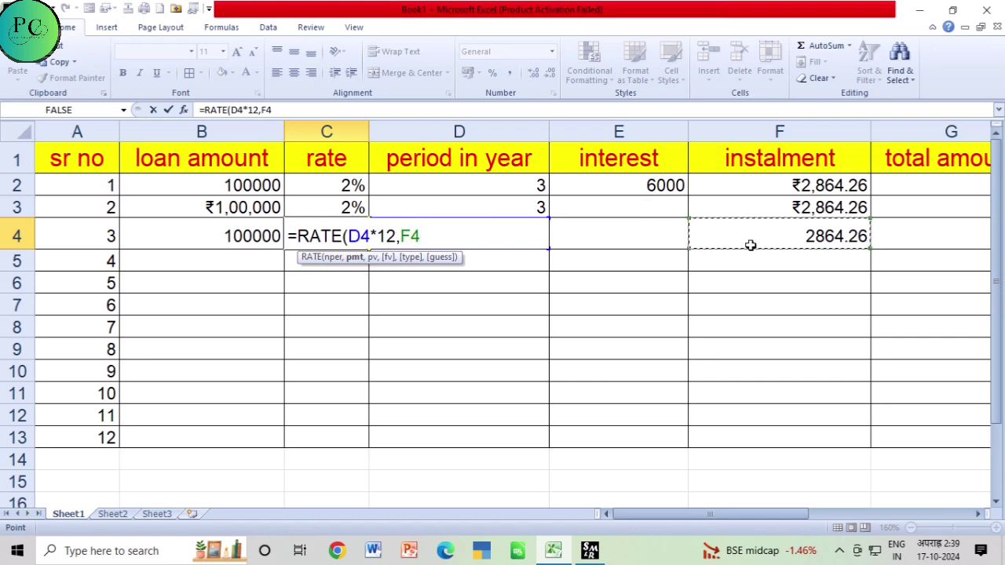
{"action": "type", "text": ","}
{"action": "left_click", "coordinate": [239, 234]}
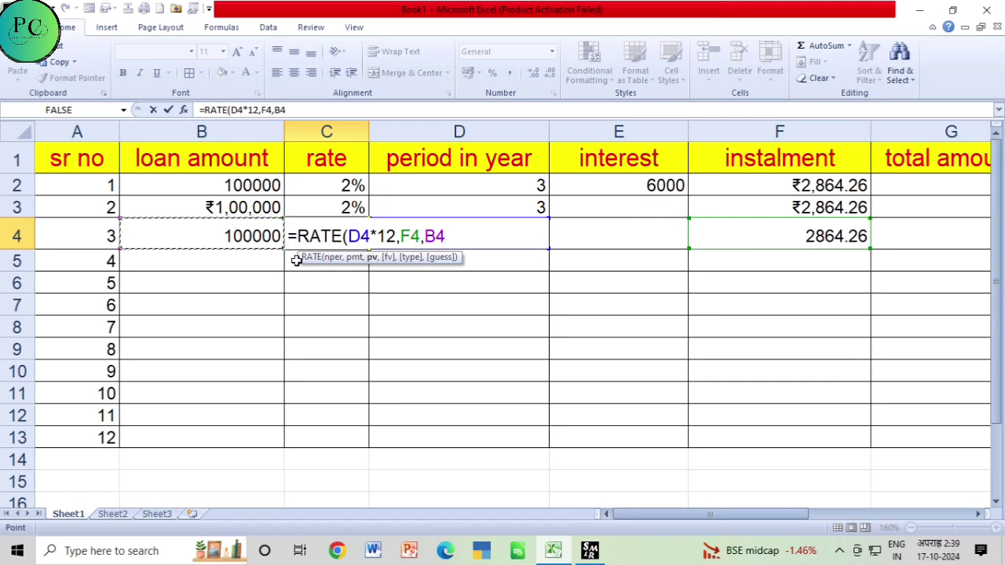
{"action": "type", "text": ")"}
{"action": "key", "text": "Return"}
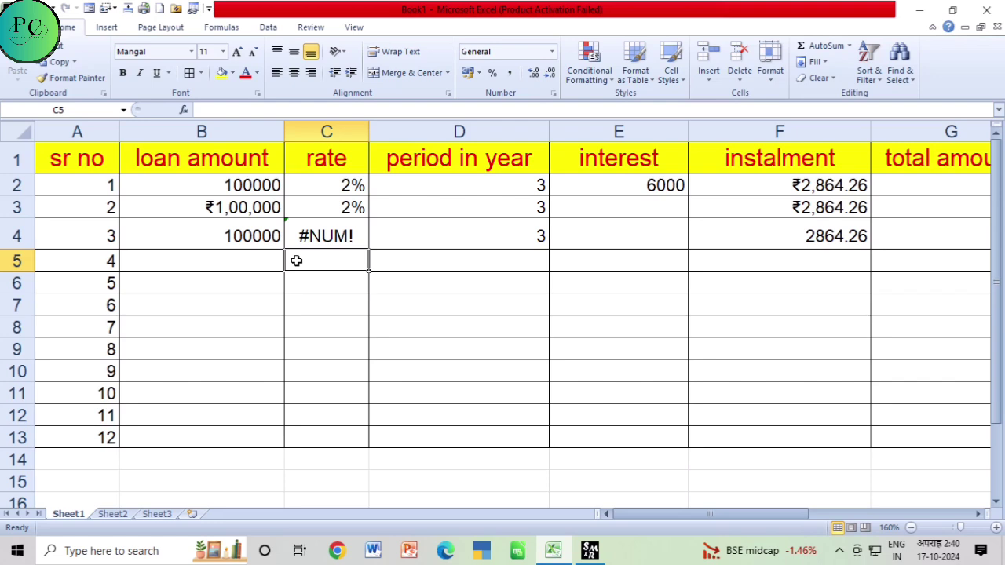
Put a minus sign before F4 in the C4 rate formula, making it =RATE(D4*12,-F4,B4)
{"action": "left_click", "coordinate": [329, 232]}
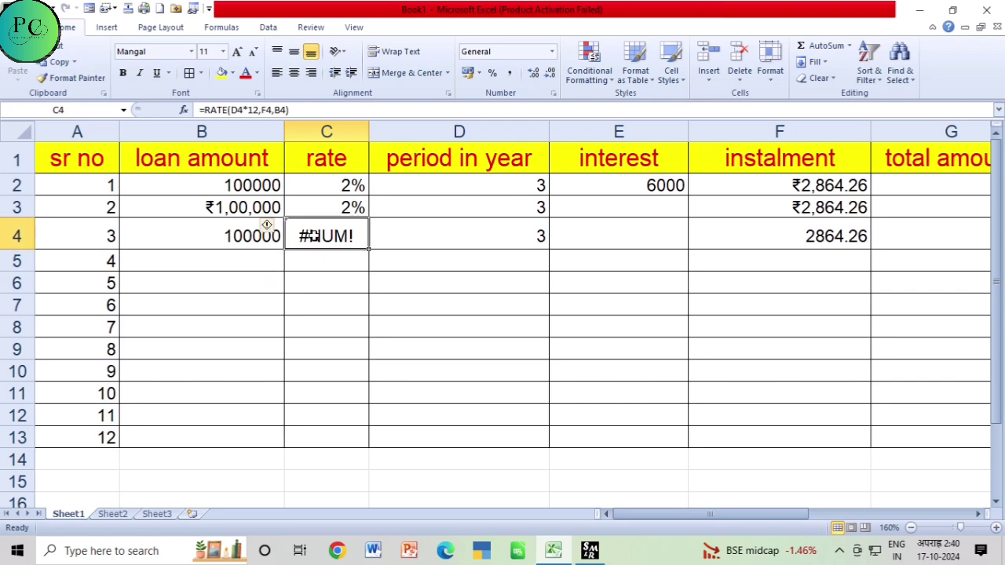
{"action": "double_click", "coordinate": [316, 236]}
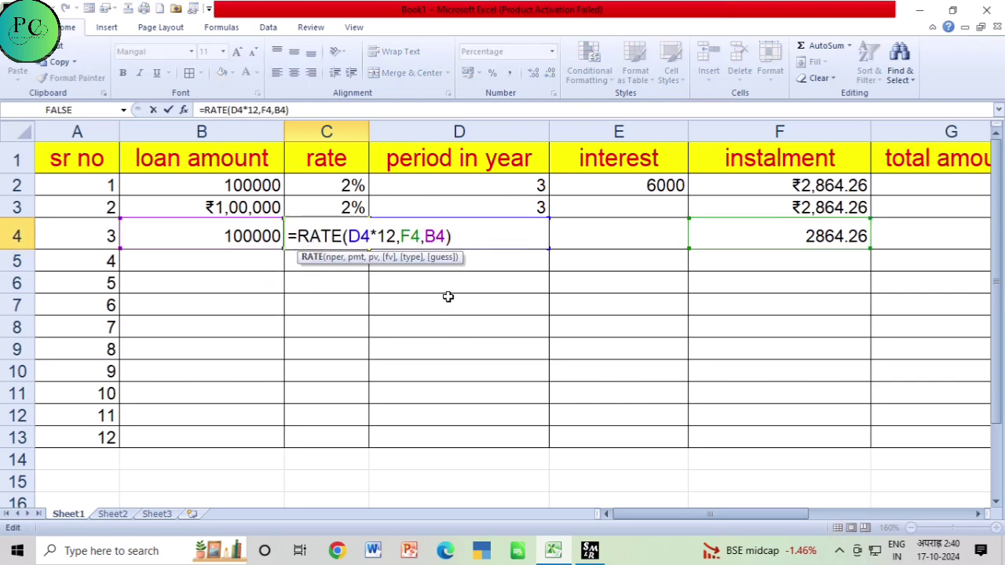
{"action": "left_click", "coordinate": [404, 238]}
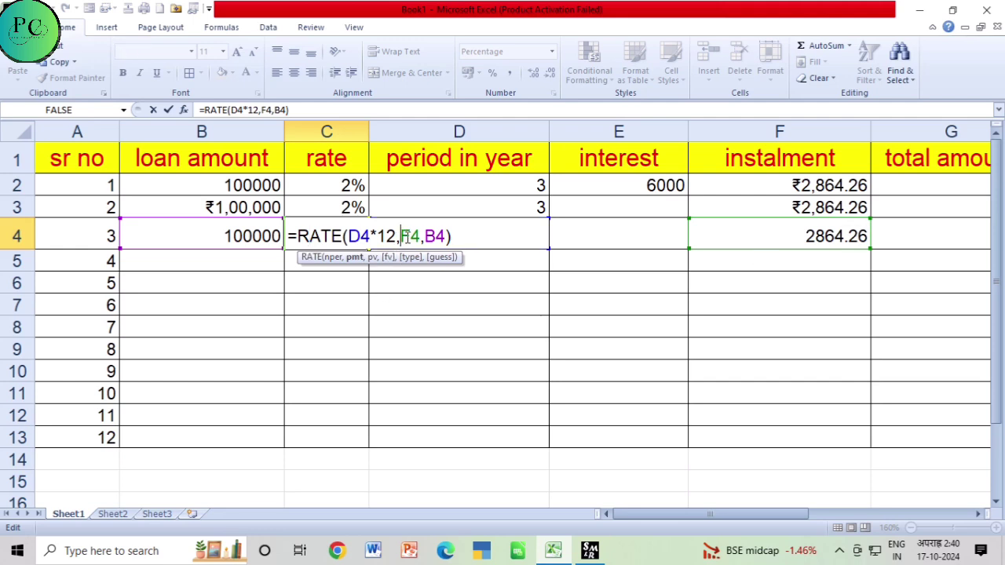
{"action": "type", "text": "-"}
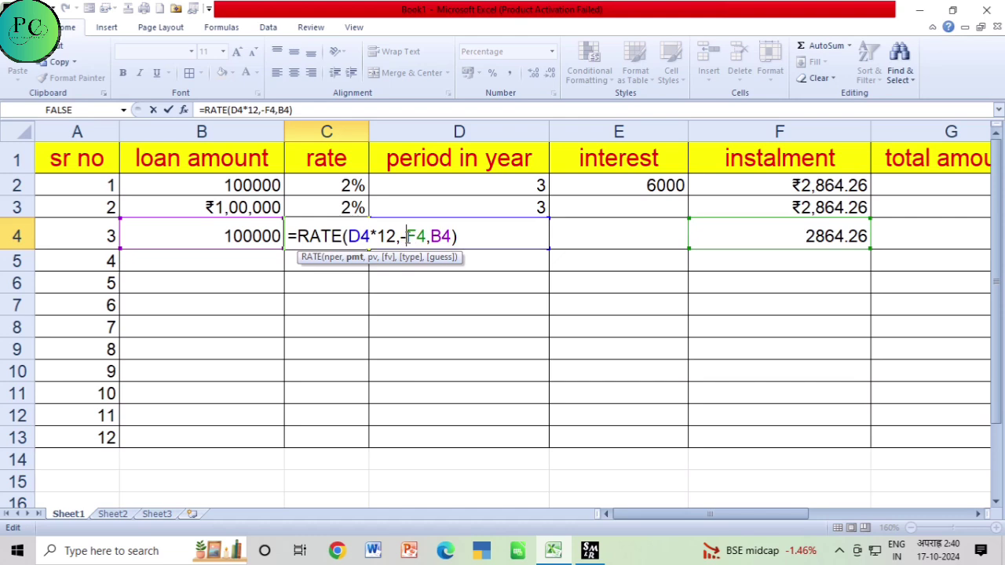
{"action": "key", "text": "Return"}
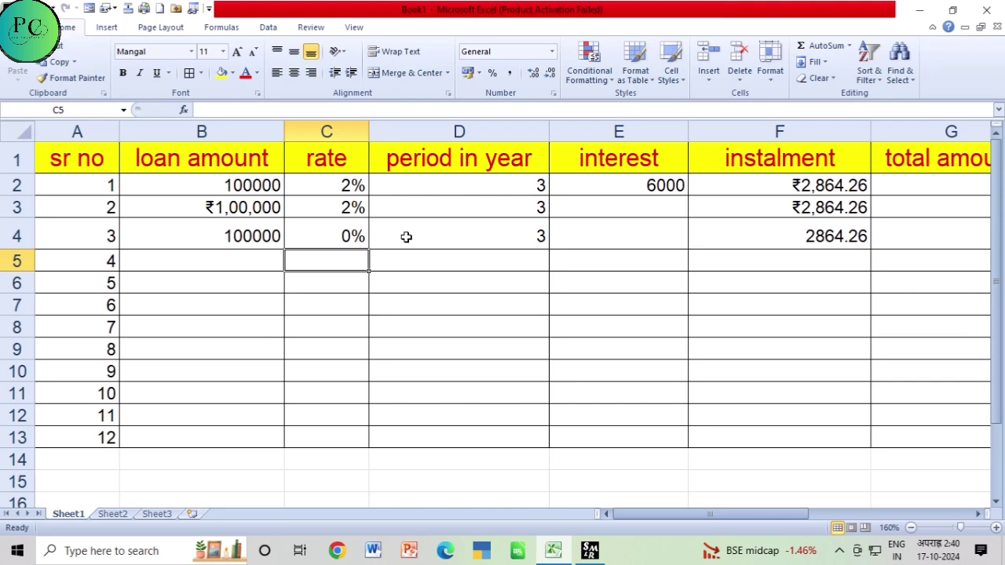
Convert the monthly rate to a yearly one by entering =C4*12 in cell C5
{"action": "type", "text": "="}
{"action": "key", "text": "Up"}
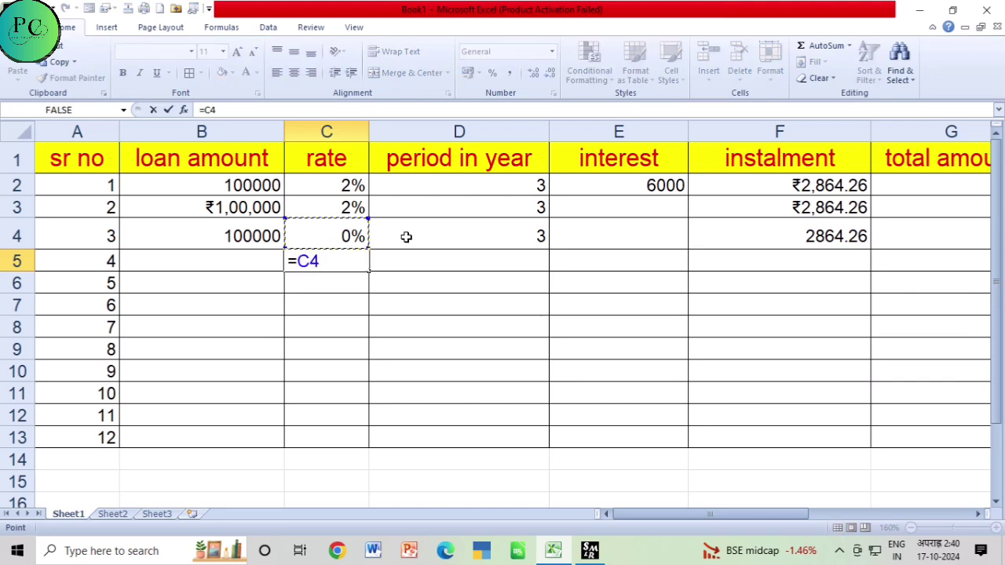
{"action": "type", "text": "*100"}
{"action": "key", "text": "Return"}
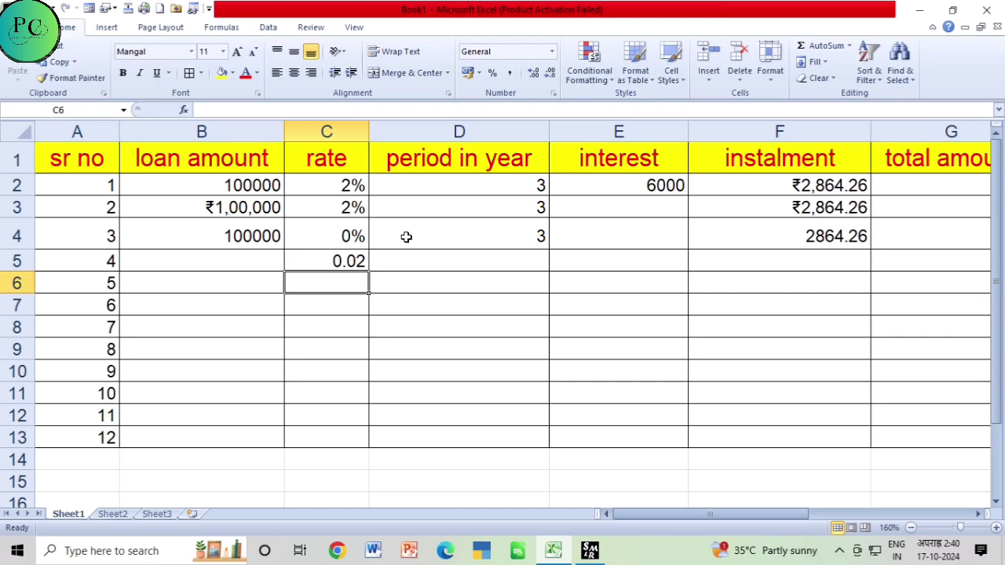
Format the yearly rate in cell C5 as a percentage without decimal places
{"action": "left_click", "coordinate": [342, 262]}
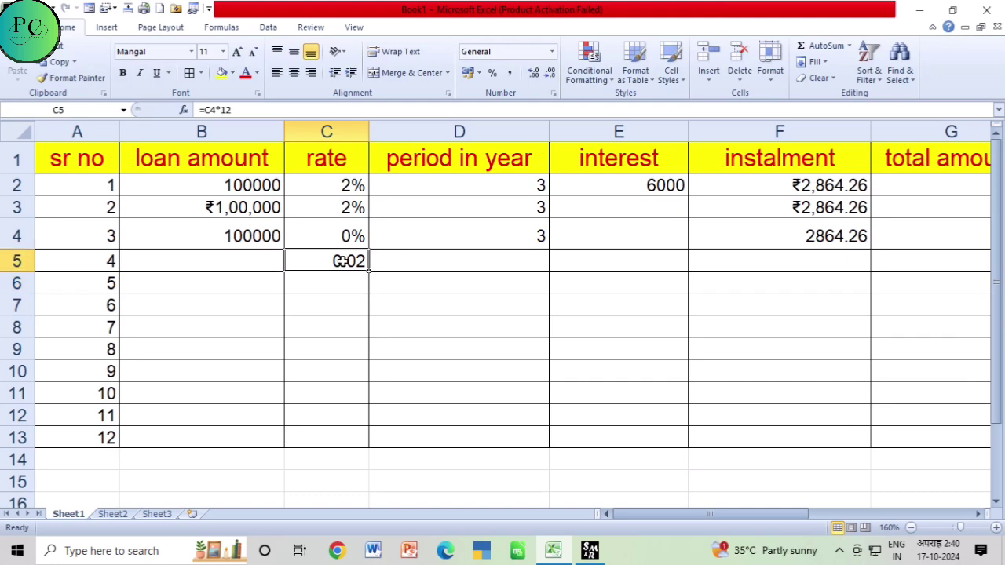
{"action": "left_click", "coordinate": [550, 74]}
{"action": "left_click", "coordinate": [550, 74]}
{"action": "key", "text": "ctrl+z"}
{"action": "key", "text": "ctrl+z"}
{"action": "left_click", "coordinate": [494, 74]}
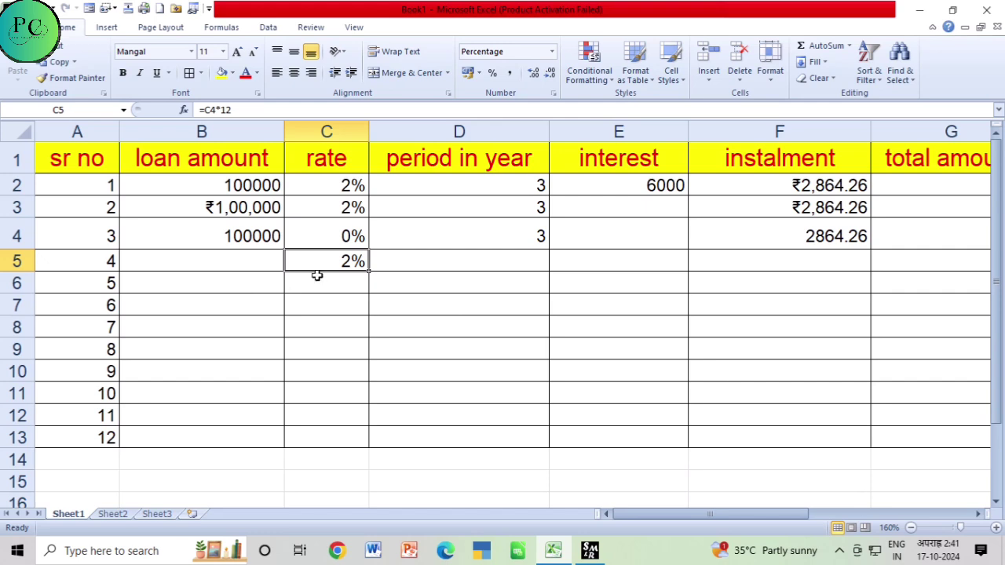
Fill in the fifth record with loan amount 100000, rate 2% and instalment 2864.26, leaving the period and interest blank
{"action": "left_click", "coordinate": [236, 283]}
{"action": "type", "text": "1"}
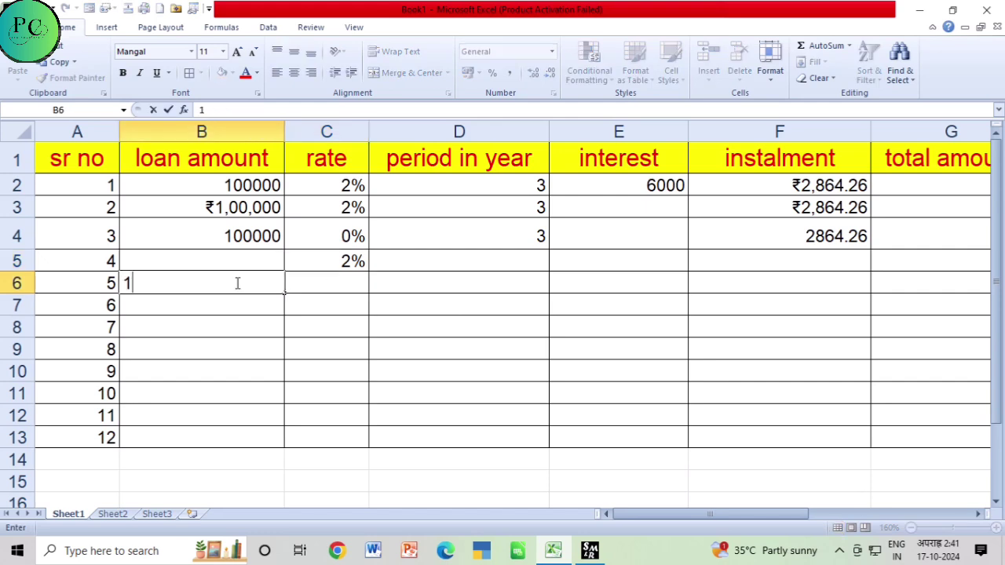
{"action": "type", "text": "00000"}
{"action": "key", "text": "Tab"}
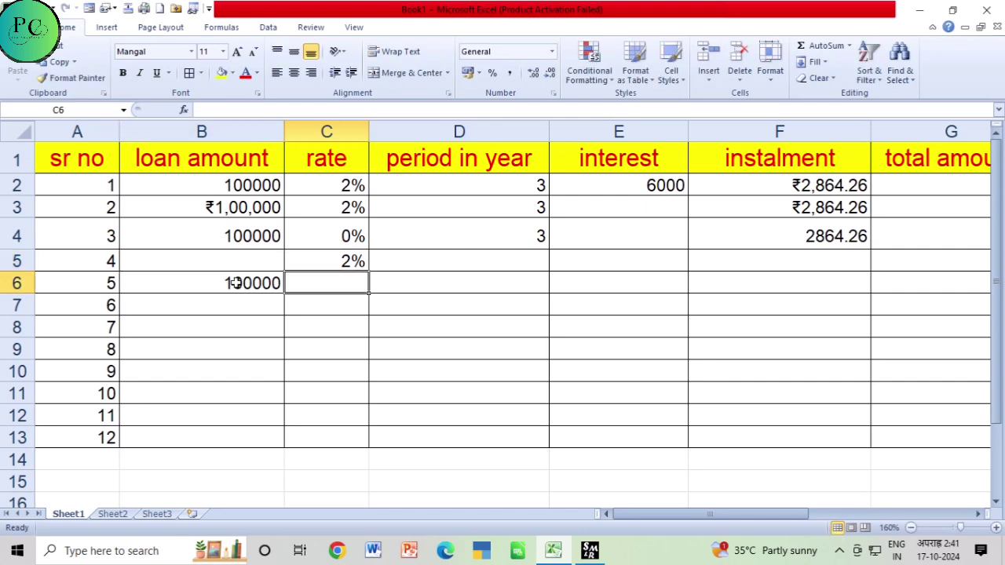
{"action": "type", "text": "2"}
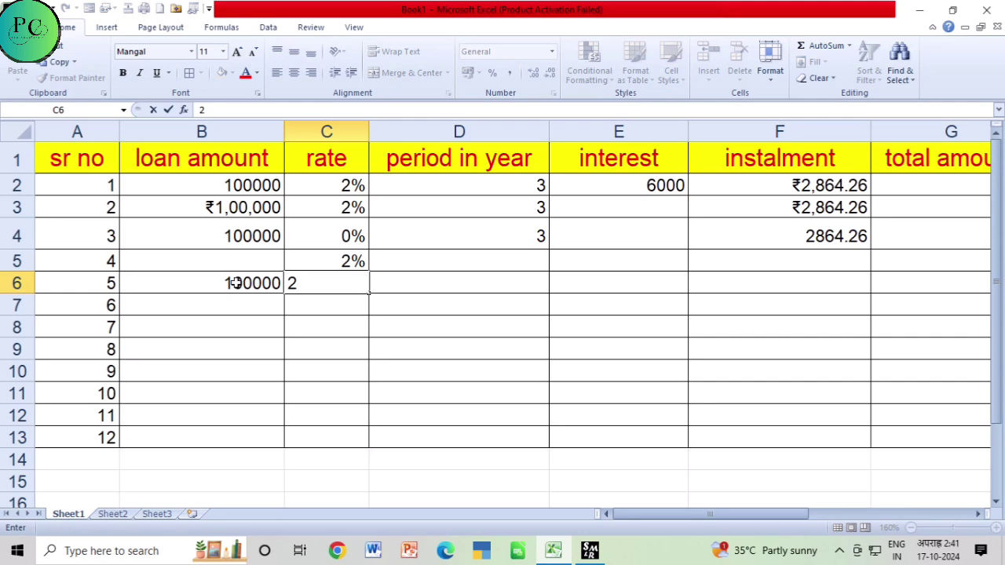
{"action": "type", "text": "%"}
{"action": "key", "text": "Tab"}
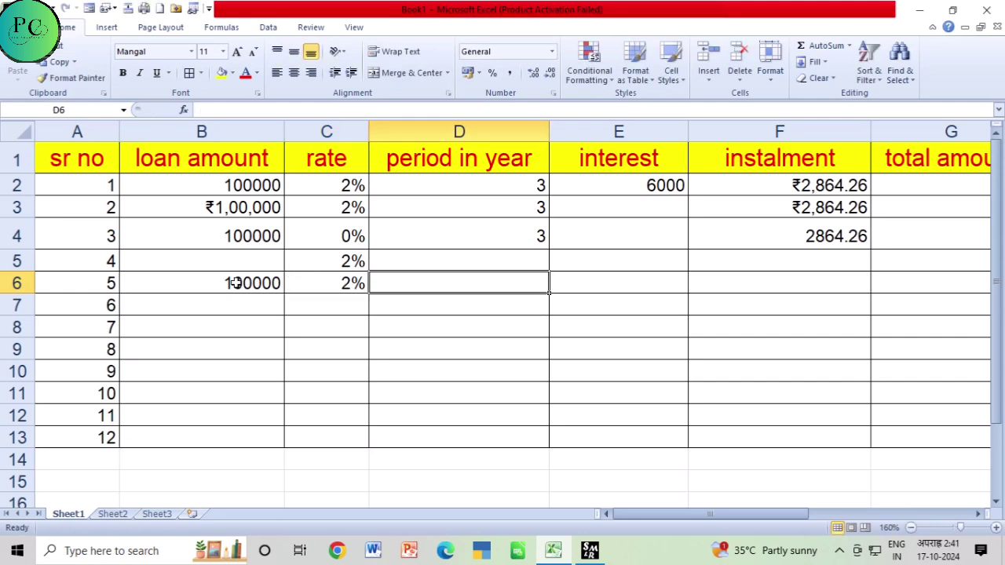
{"action": "key", "text": "Tab"}
{"action": "key", "text": "Tab"}
{"action": "type", "text": "2"}
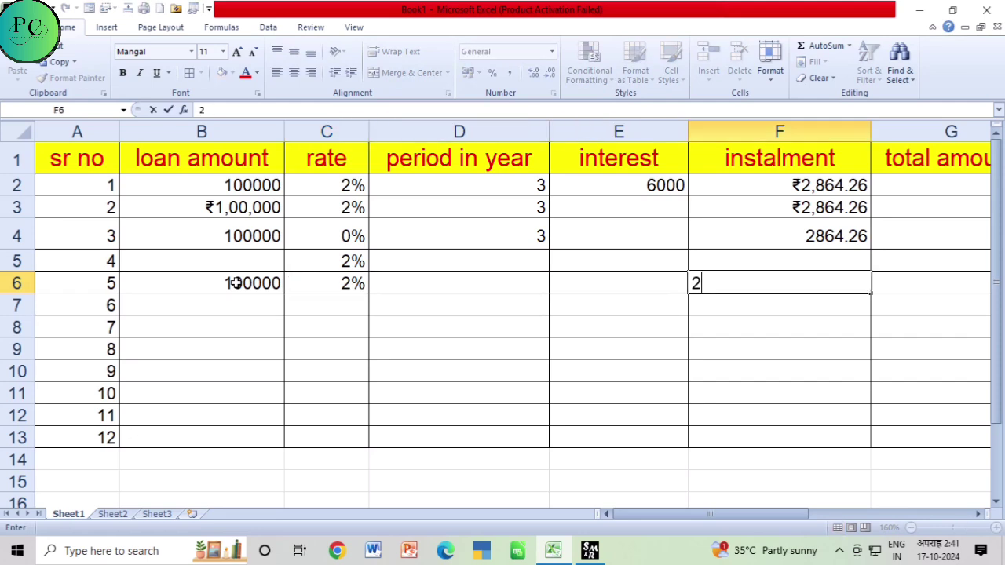
{"action": "type", "text": "864.26"}
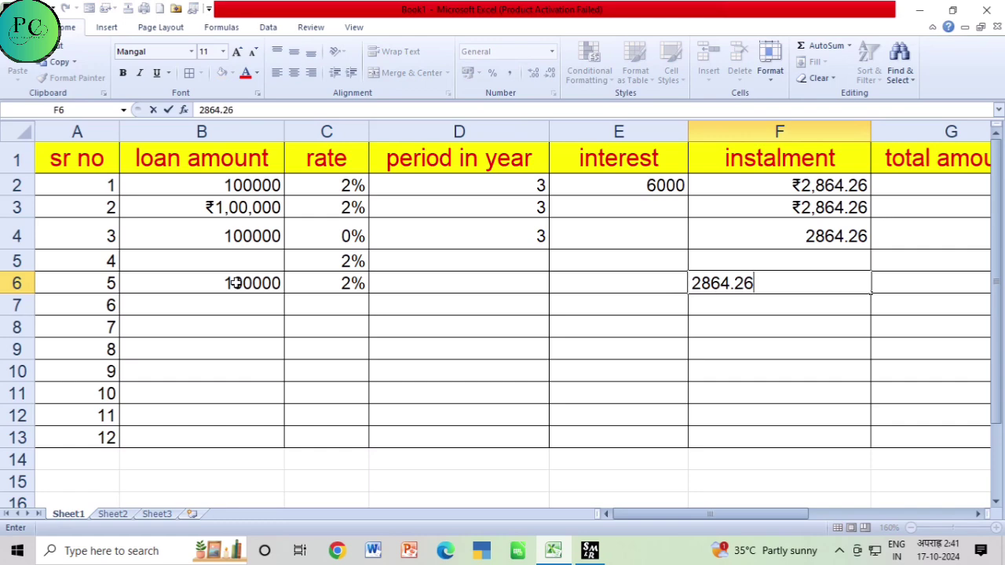
Start an NPER formula in the fifth record's period cell D6 with C6/12 as the rate
{"action": "left_click", "coordinate": [427, 274]}
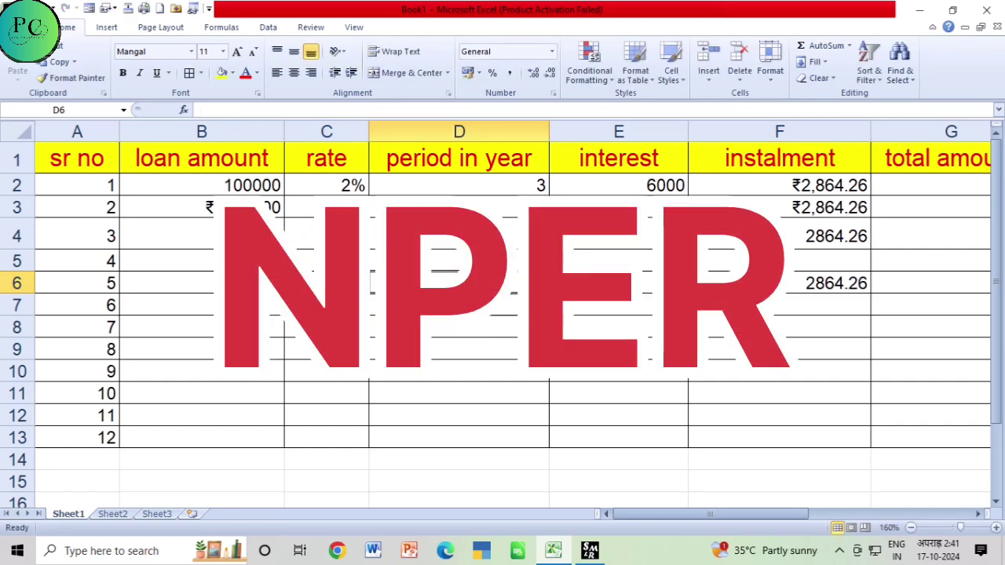
{"action": "type", "text": "="}
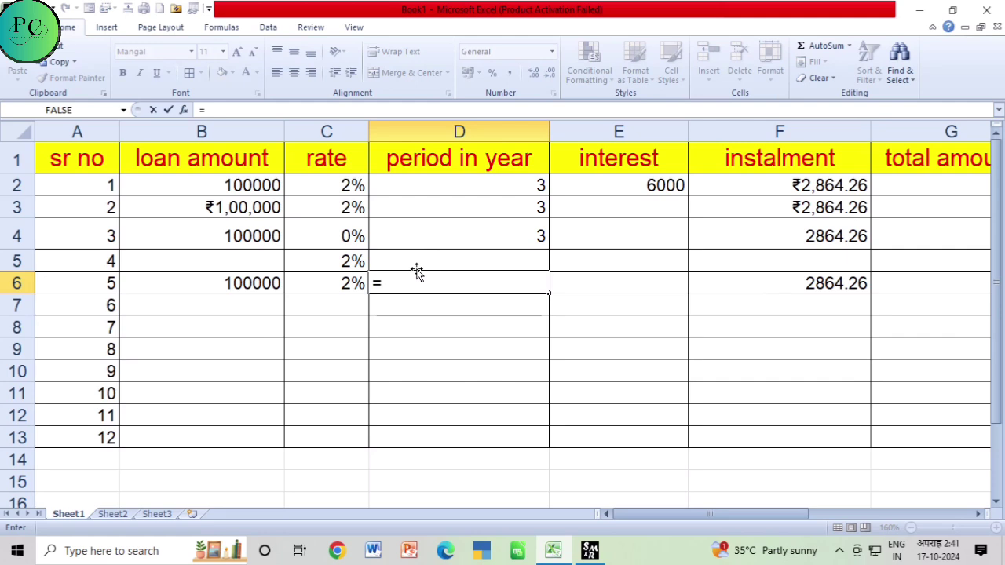
{"action": "type", "text": "NPER"}
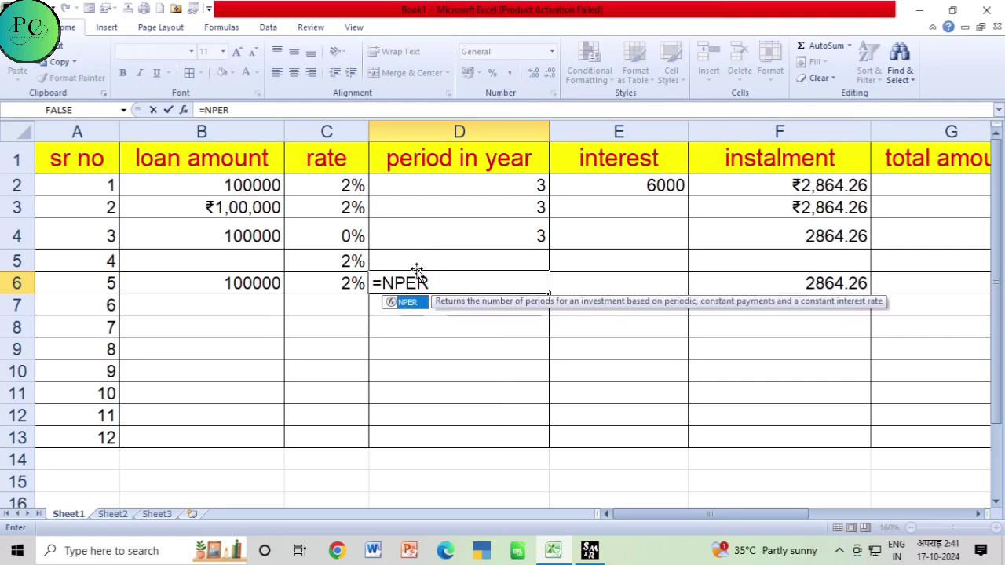
{"action": "type", "text": "("}
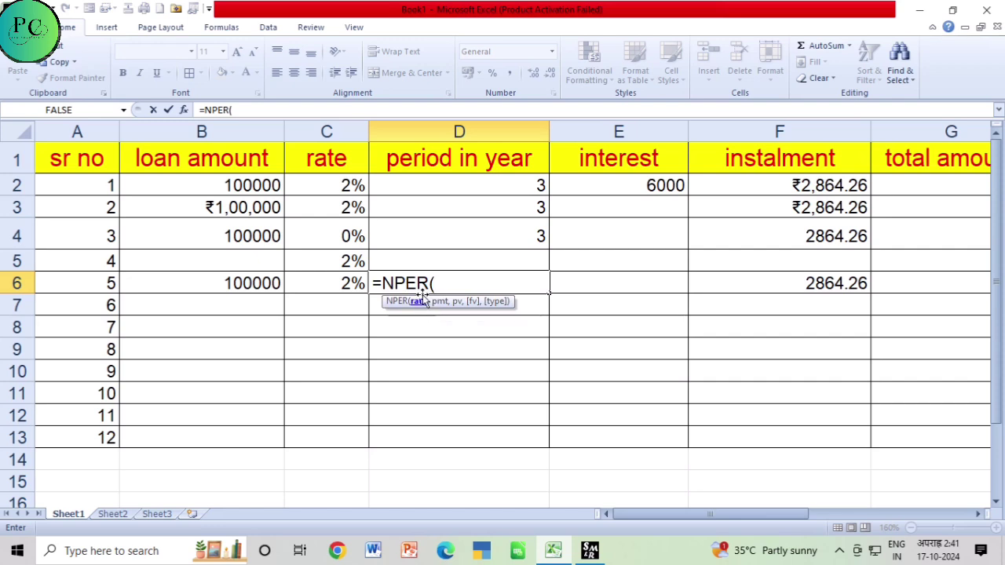
{"action": "left_click", "coordinate": [337, 288]}
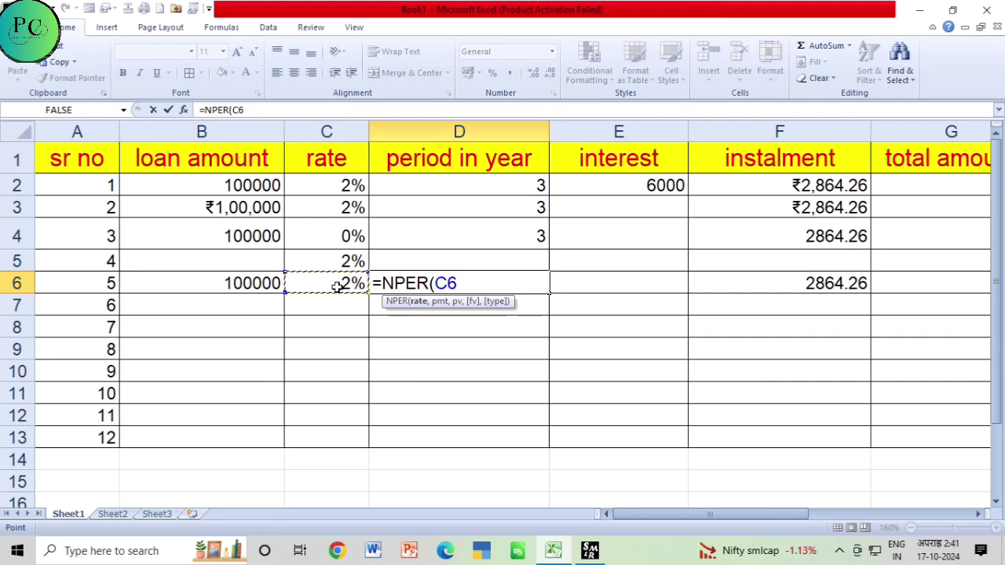
{"action": "type", "text": "/12,"}
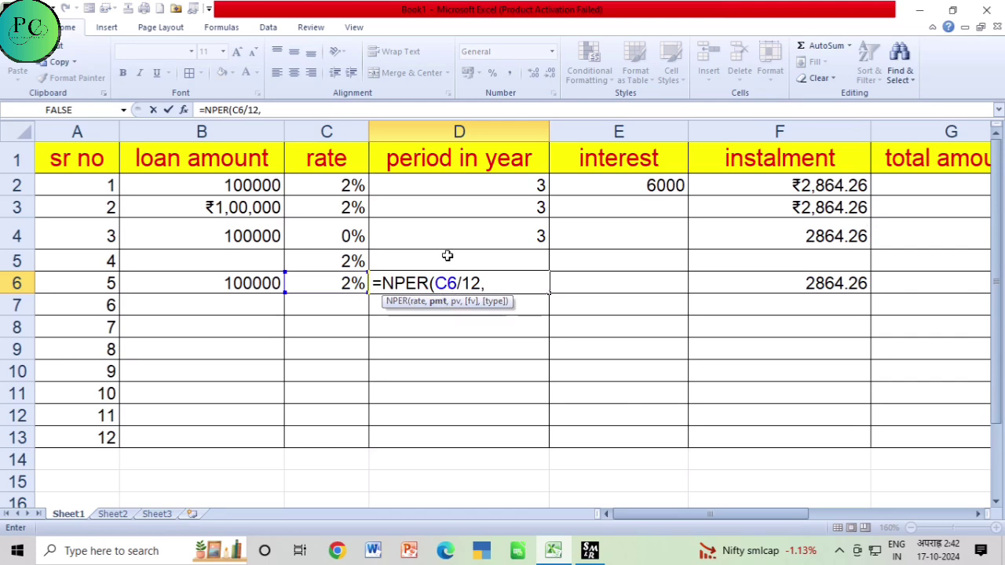
Complete the NPER formula in cell D6 with F6 as payment and B6 as present value: =NPER(C6/12,F6,B6)
{"action": "left_click", "coordinate": [218, 287]}
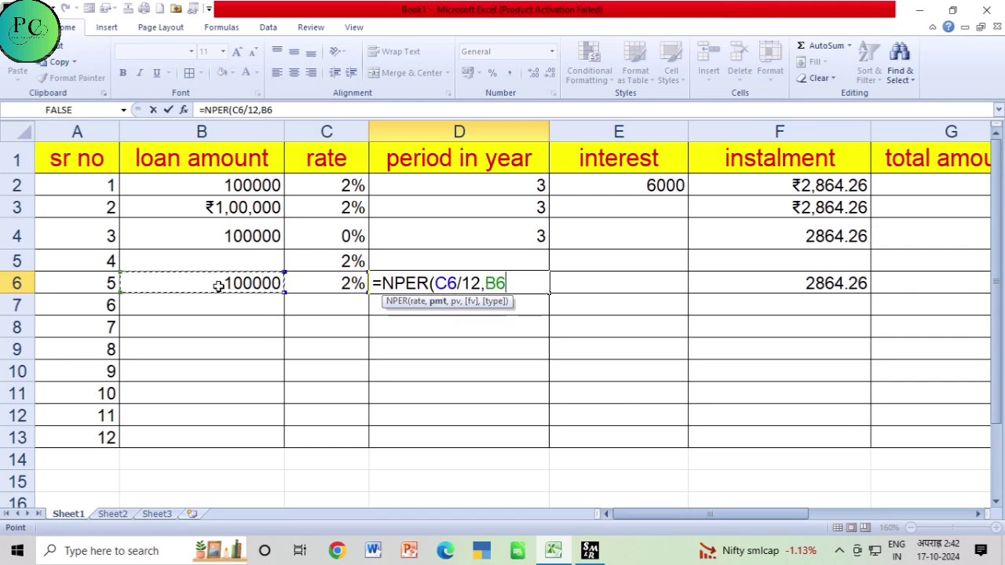
{"action": "left_click", "coordinate": [800, 284]}
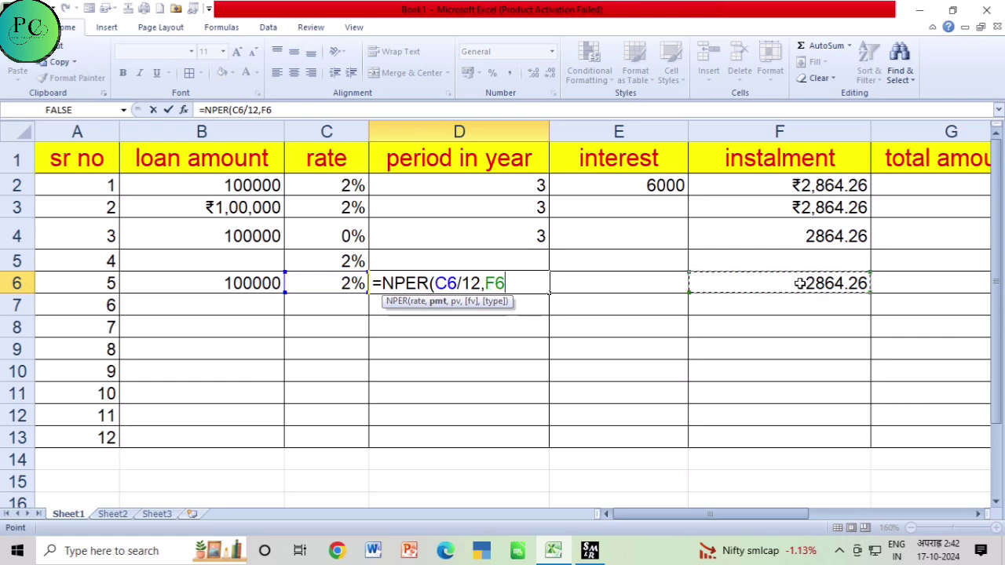
{"action": "type", "text": ","}
{"action": "left_click", "coordinate": [227, 286]}
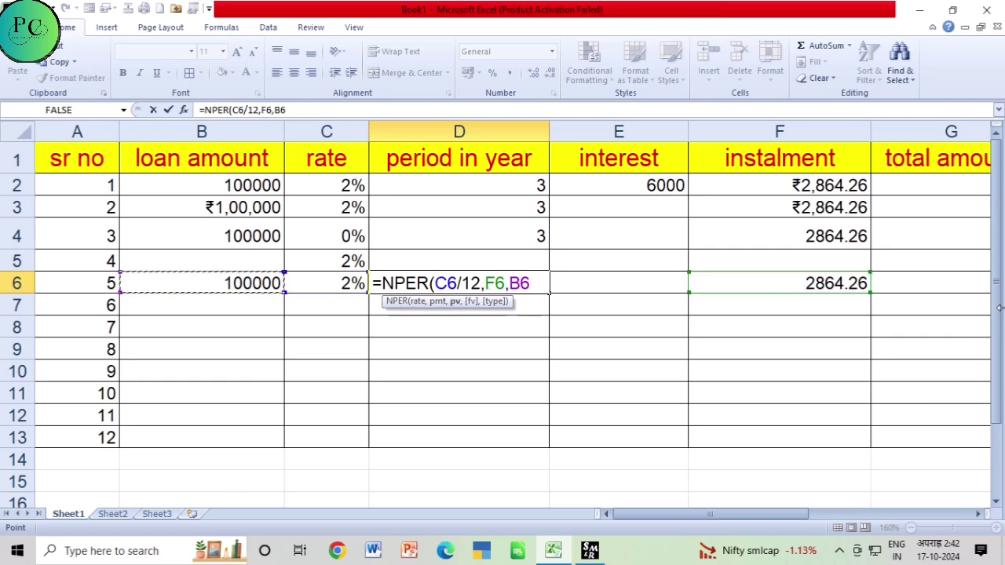
{"action": "type", "text": ")"}
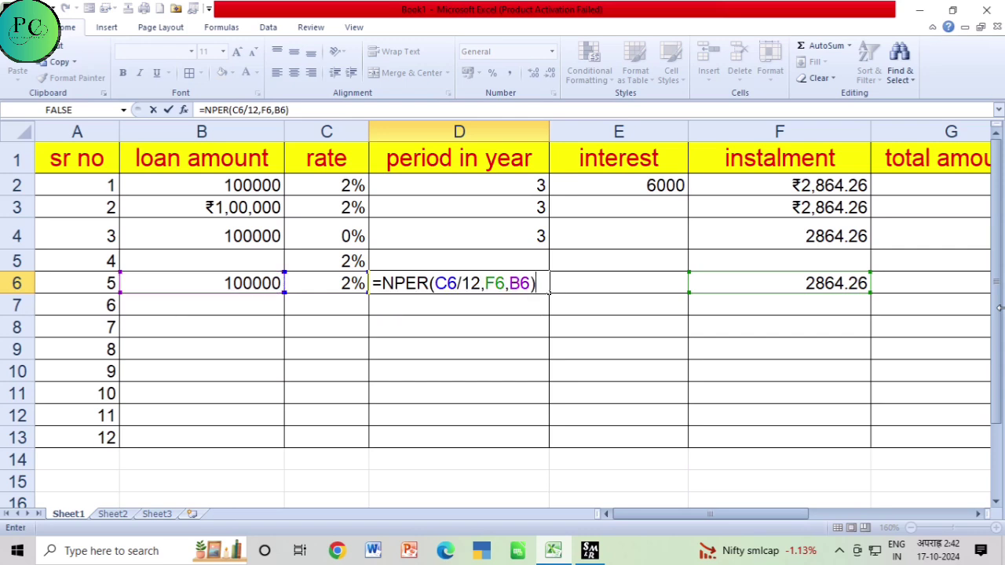
{"action": "key", "text": "Return"}
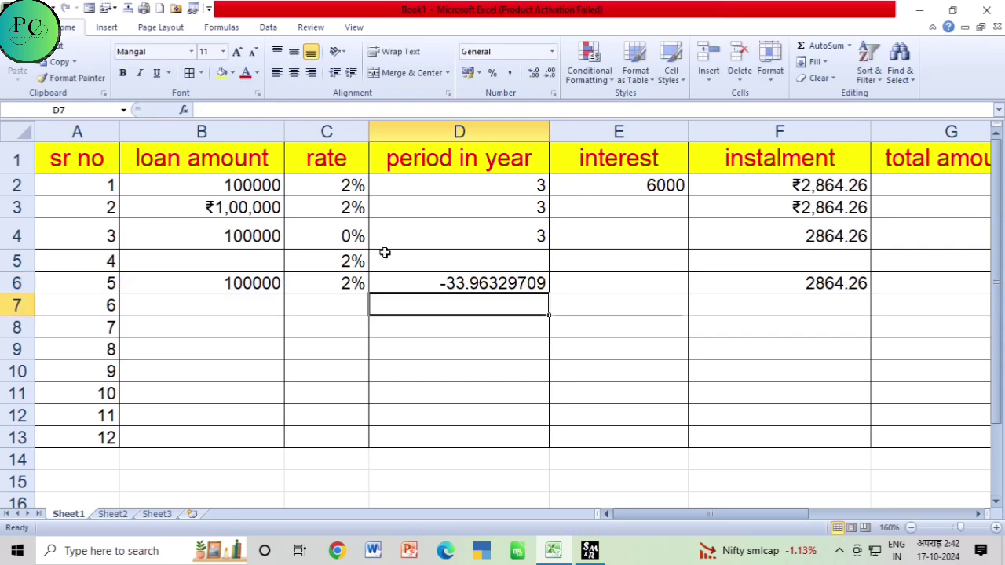
Make the payment argument negative in cell D6's formula so it reads =NPER(C6/12,-F6,B6)
{"action": "left_click", "coordinate": [457, 284]}
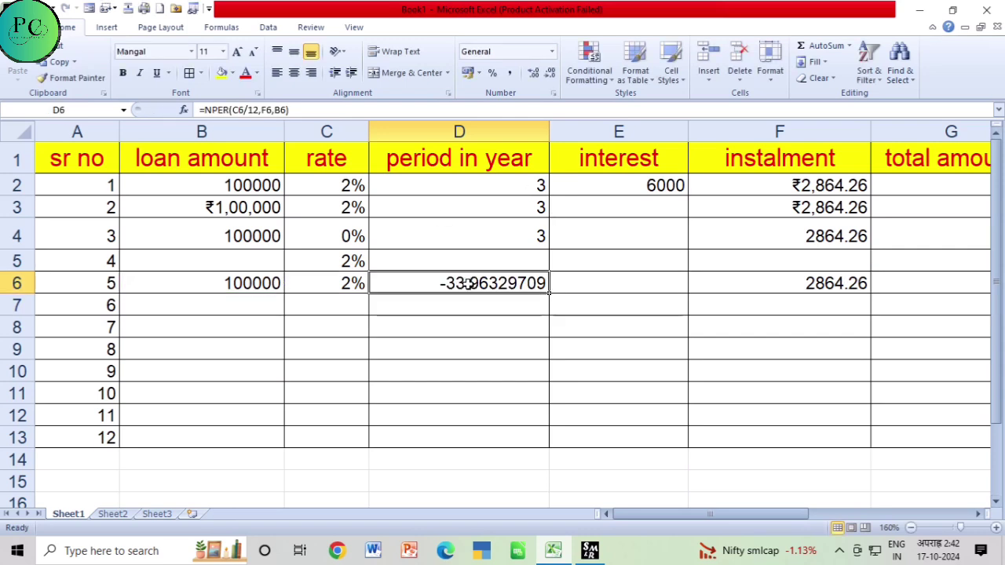
{"action": "double_click", "coordinate": [495, 282]}
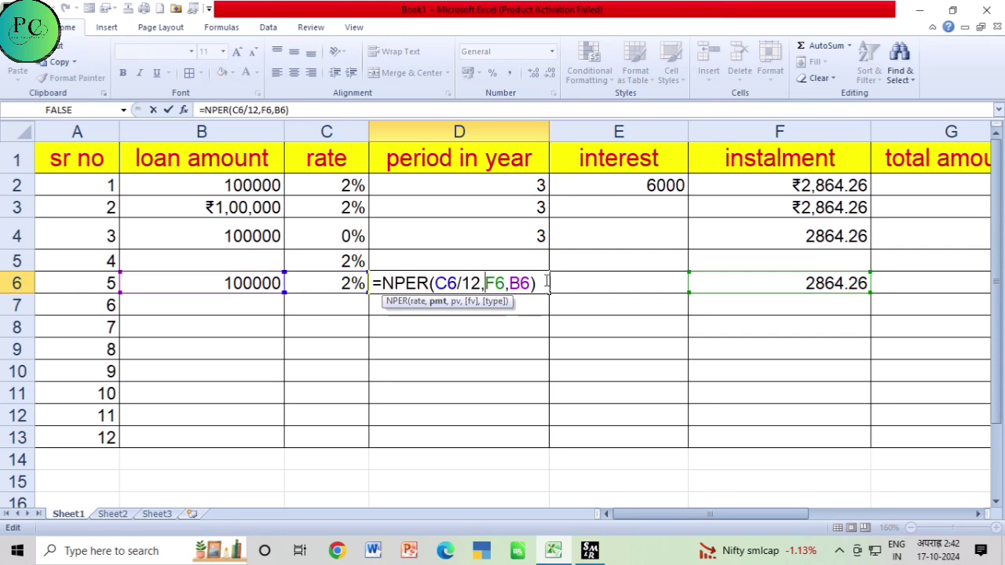
{"action": "type", "text": "-"}
{"action": "key", "text": "Return"}
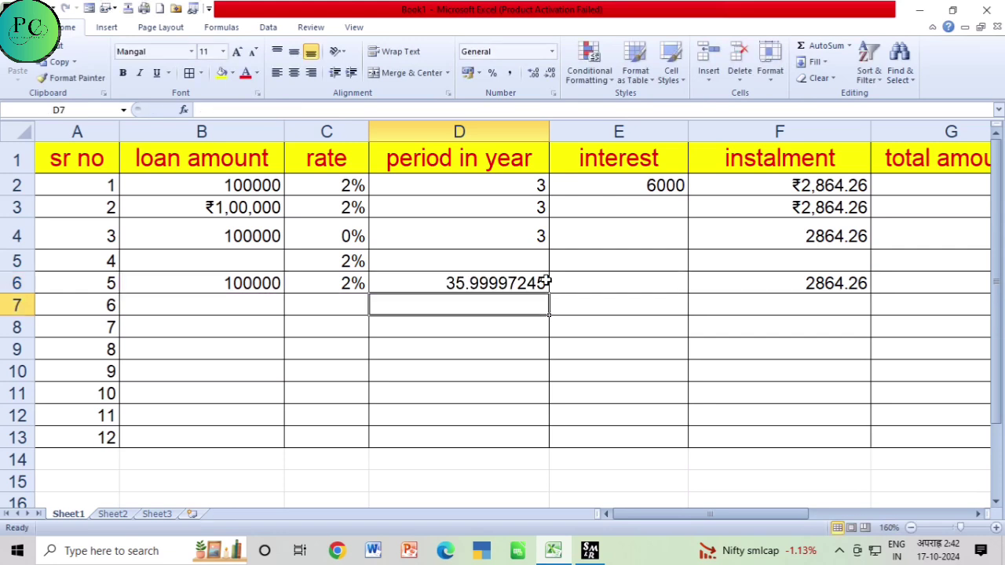
Format the NPER result in cell D6 to display no decimal places
{"action": "left_click", "coordinate": [512, 282]}
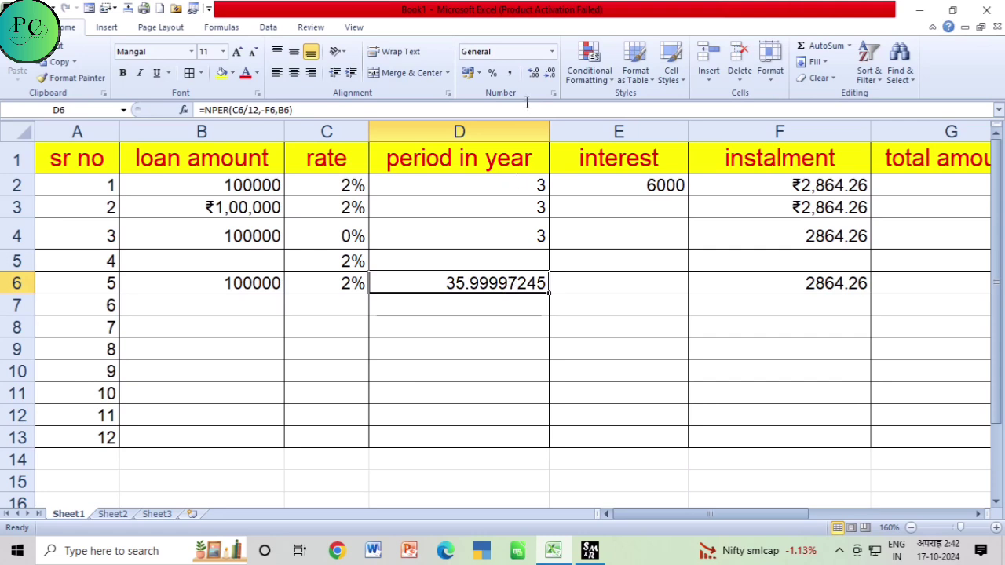
{"action": "left_click", "coordinate": [534, 73]}
{"action": "left_click", "coordinate": [551, 73]}
{"action": "left_click", "coordinate": [551, 73]}
{"action": "left_click", "coordinate": [551, 73]}
{"action": "left_click", "coordinate": [550, 73]}
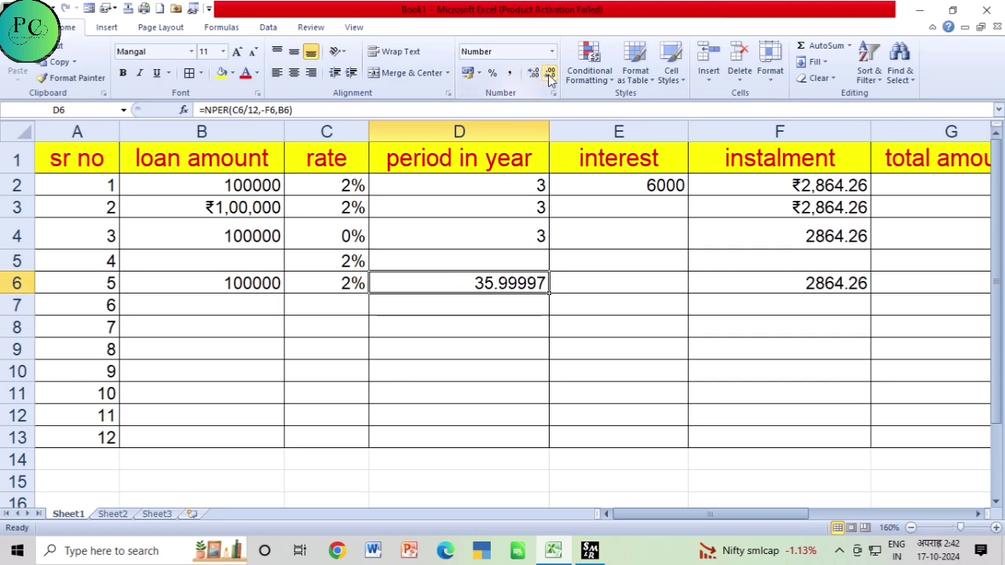
{"action": "left_click", "coordinate": [550, 73]}
{"action": "left_click", "coordinate": [551, 73]}
{"action": "left_click", "coordinate": [551, 75]}
{"action": "left_click", "coordinate": [551, 75]}
{"action": "left_click", "coordinate": [551, 75]}
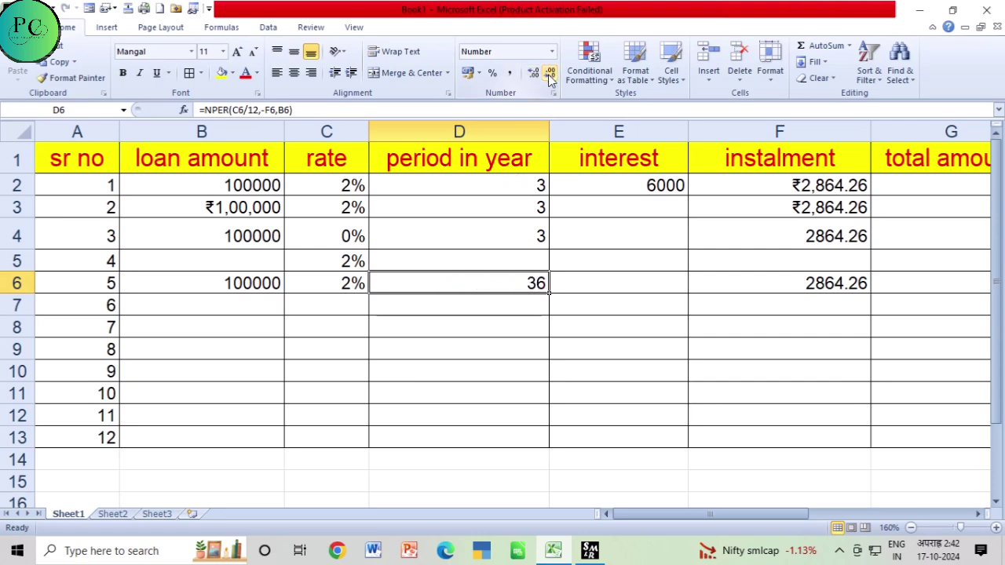
Convert the monthly period to years by entering =D6/12 in cell D7
{"action": "left_click", "coordinate": [494, 308]}
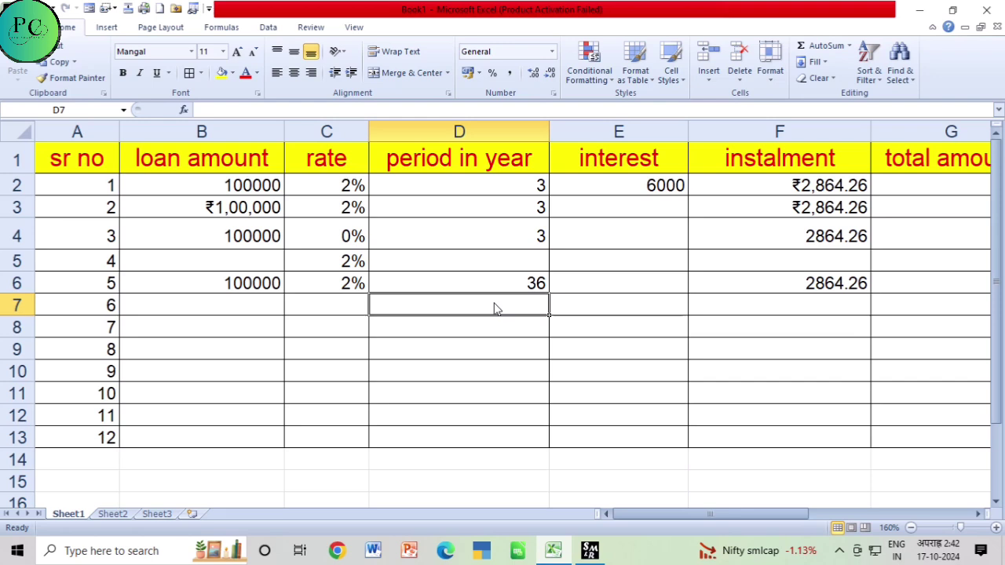
{"action": "type", "text": "="}
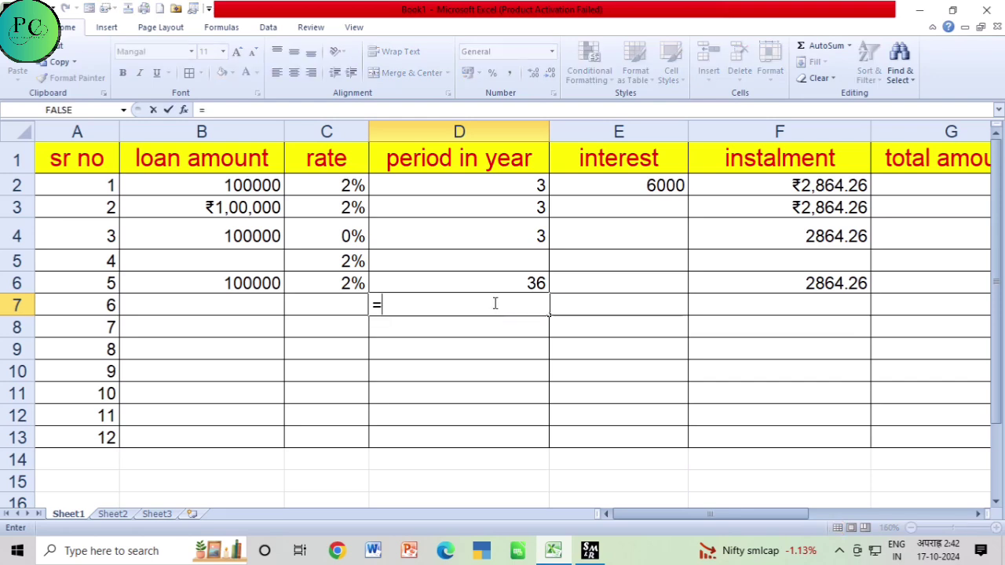
{"action": "key", "text": "Up"}
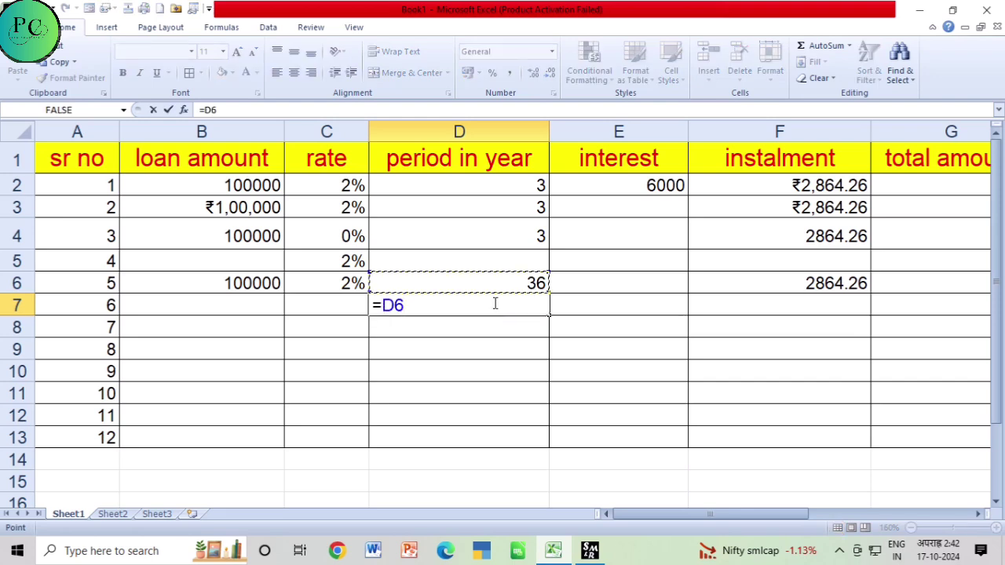
{"action": "type", "text": "/12"}
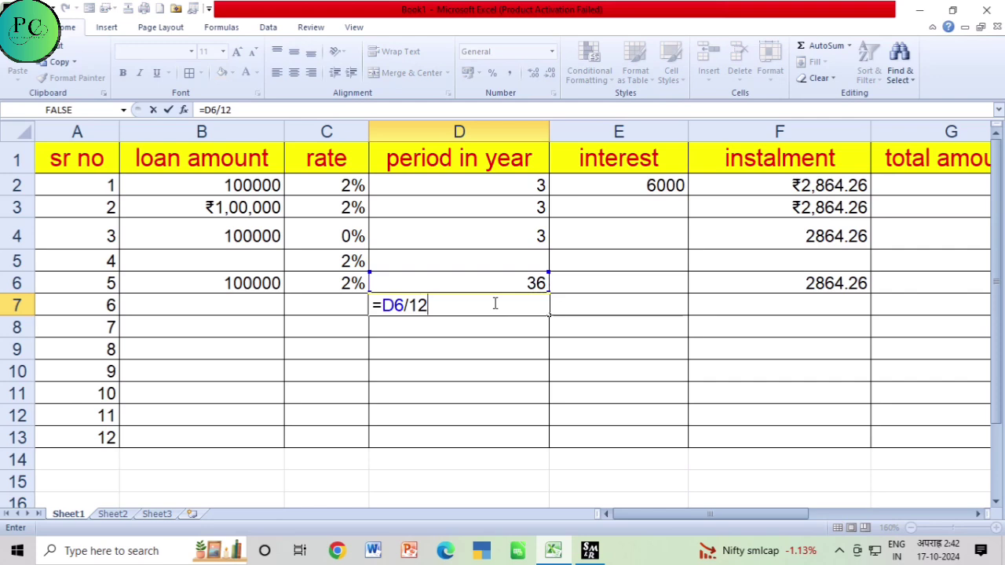
{"action": "key", "text": "Return"}
Format the period in years in cell D7 to display no decimal places
{"action": "left_click", "coordinate": [494, 304]}
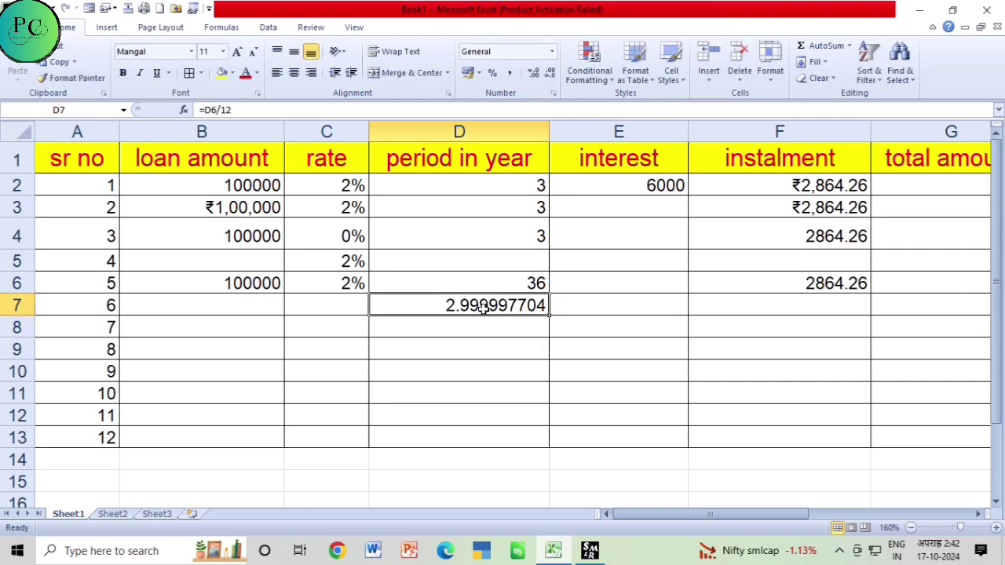
{"action": "left_click", "coordinate": [551, 72]}
{"action": "left_click", "coordinate": [551, 73]}
{"action": "left_click", "coordinate": [550, 72]}
{"action": "left_click", "coordinate": [551, 72]}
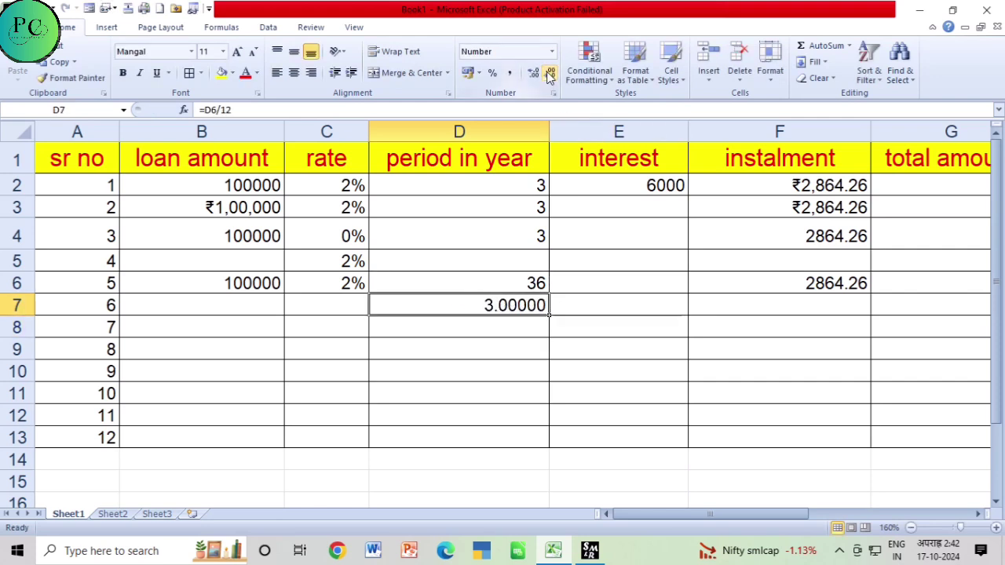
{"action": "left_click", "coordinate": [550, 72]}
{"action": "left_click", "coordinate": [551, 72]}
{"action": "left_click", "coordinate": [551, 72]}
{"action": "left_click", "coordinate": [551, 72]}
{"action": "left_click", "coordinate": [550, 73]}
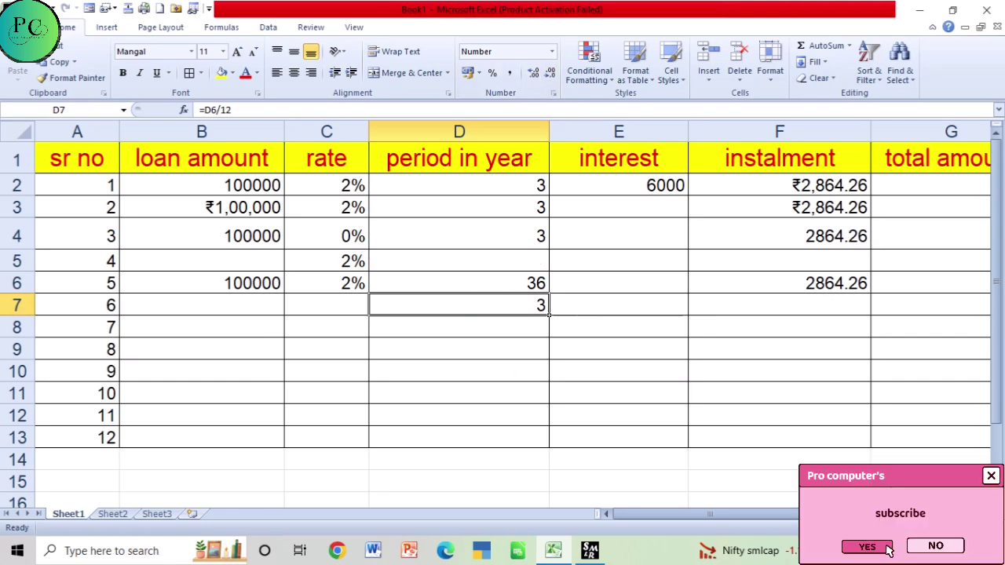
{"action": "scroll", "coordinate": [877, 460], "scroll_direction": "down", "scroll_amount": 2}
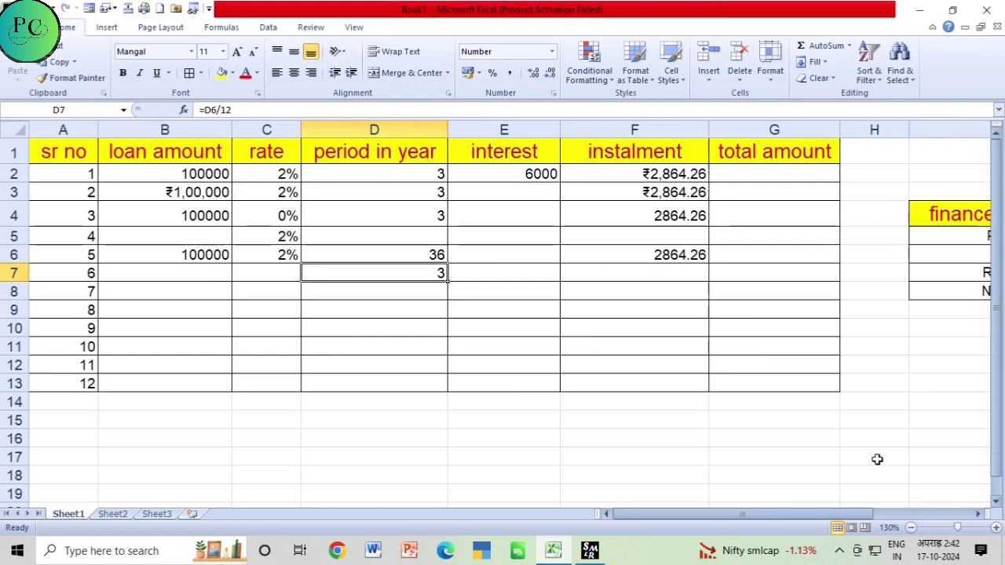
{"action": "left_click", "coordinate": [911, 528]}
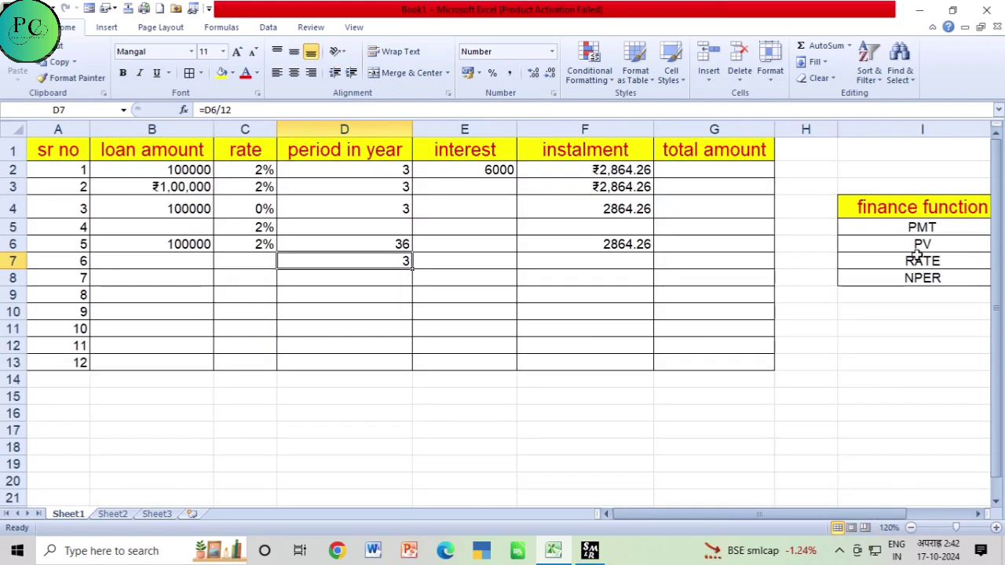